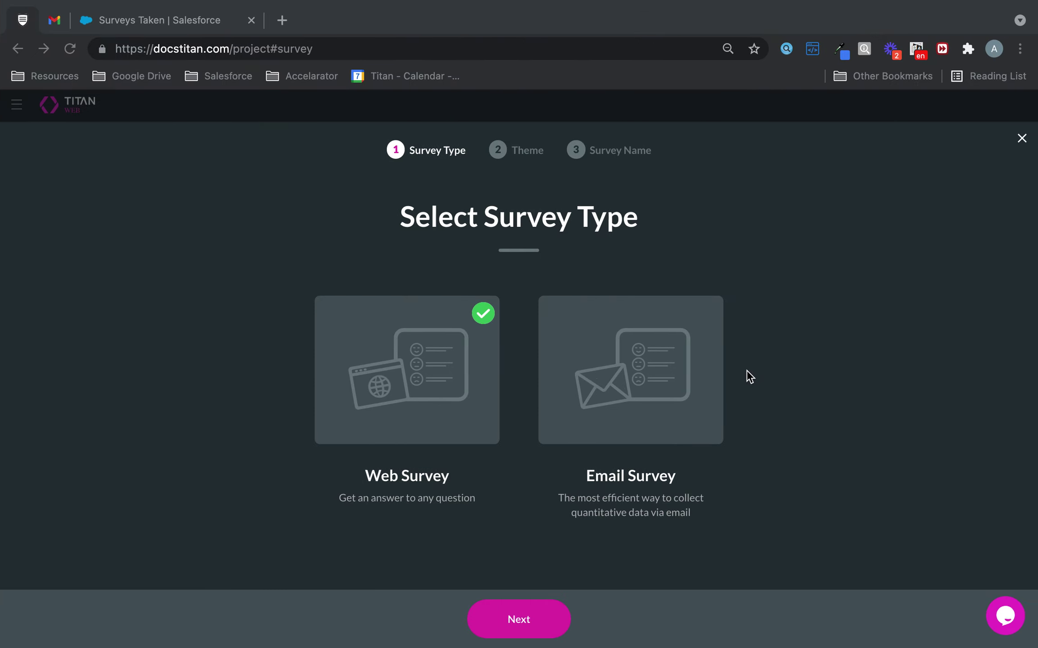
Start a new Web Survey named 'Ranking', keeping the default type and theme.
click(517, 618)
click(537, 619)
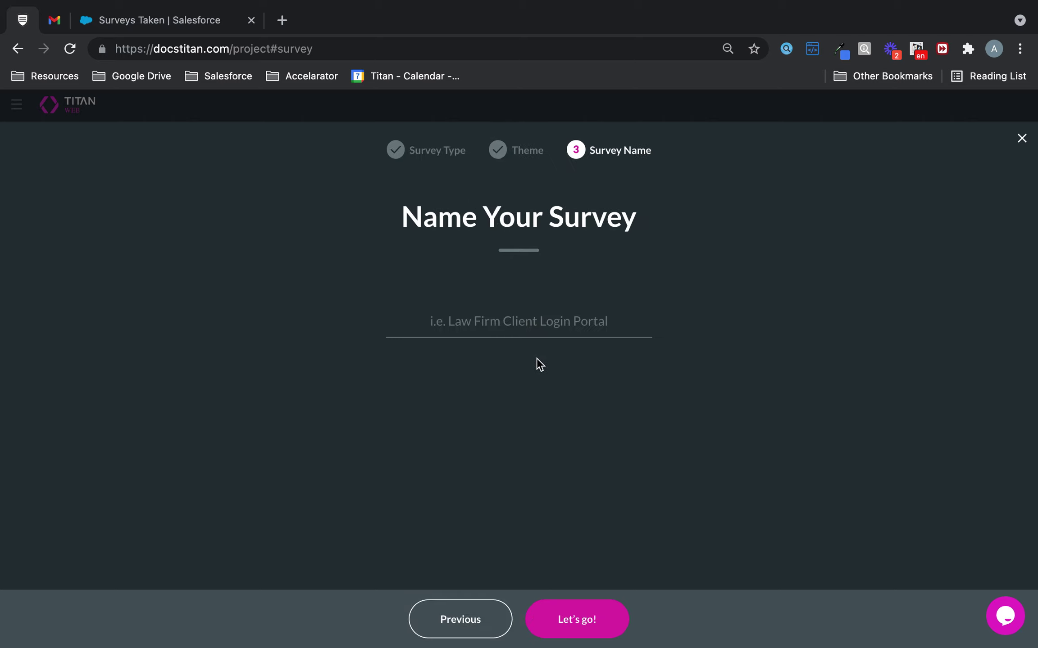
text(Ranking)
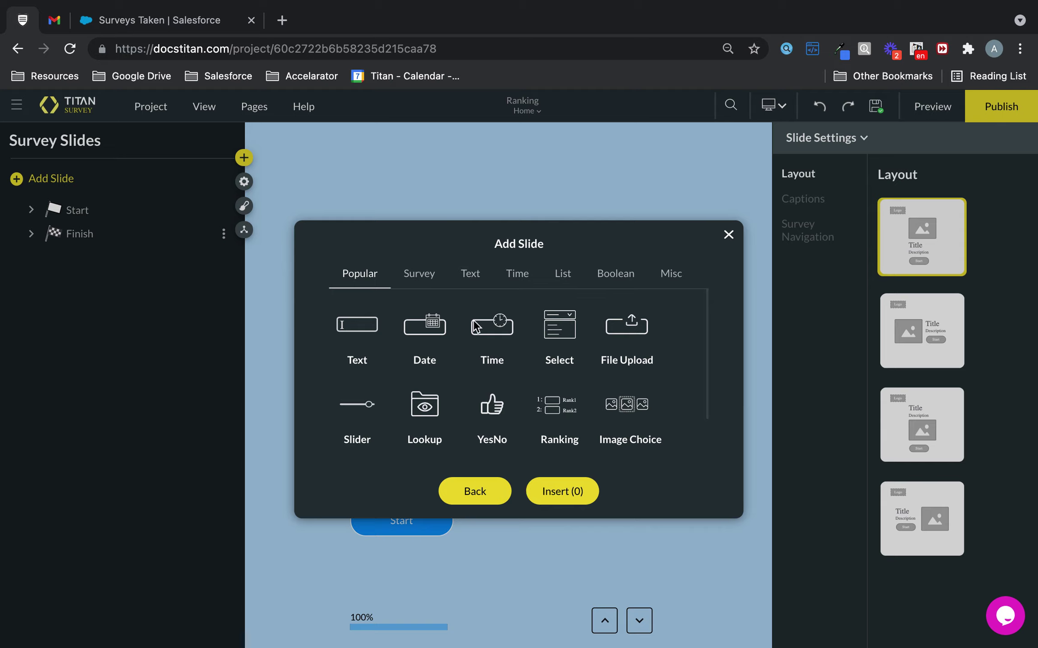
Insert a Ranking question slide from the Survey question types.
click(422, 273)
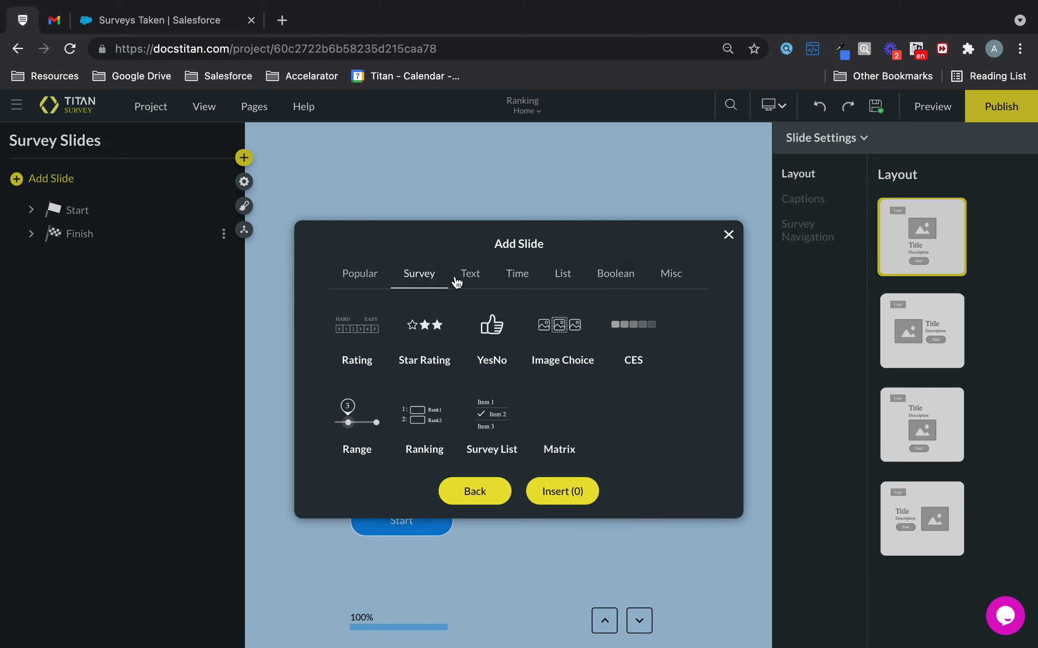
click(418, 400)
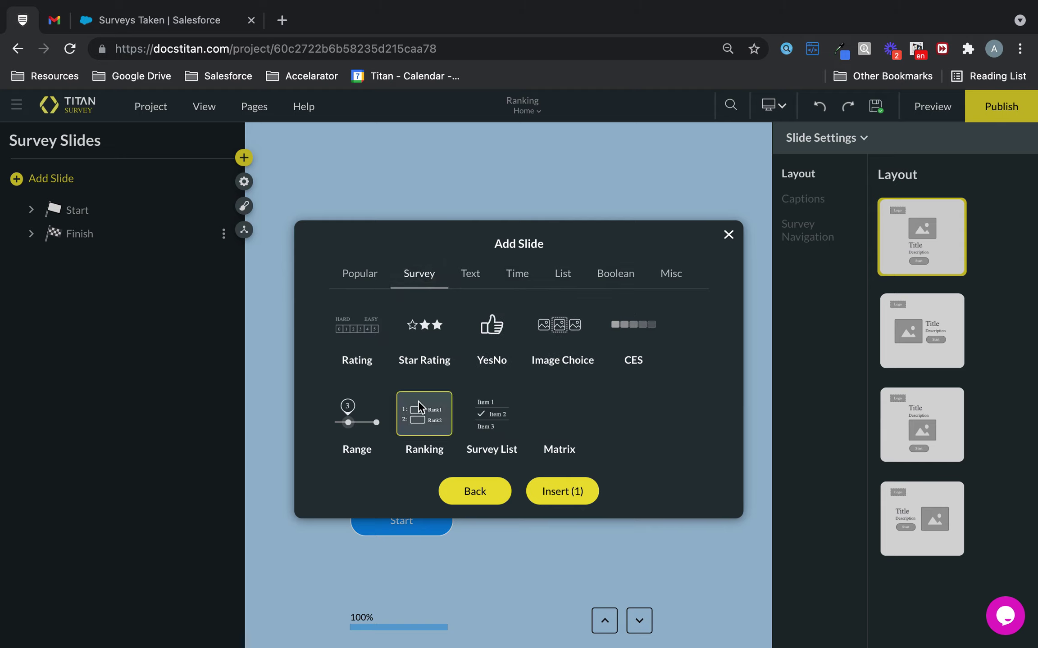
click(570, 491)
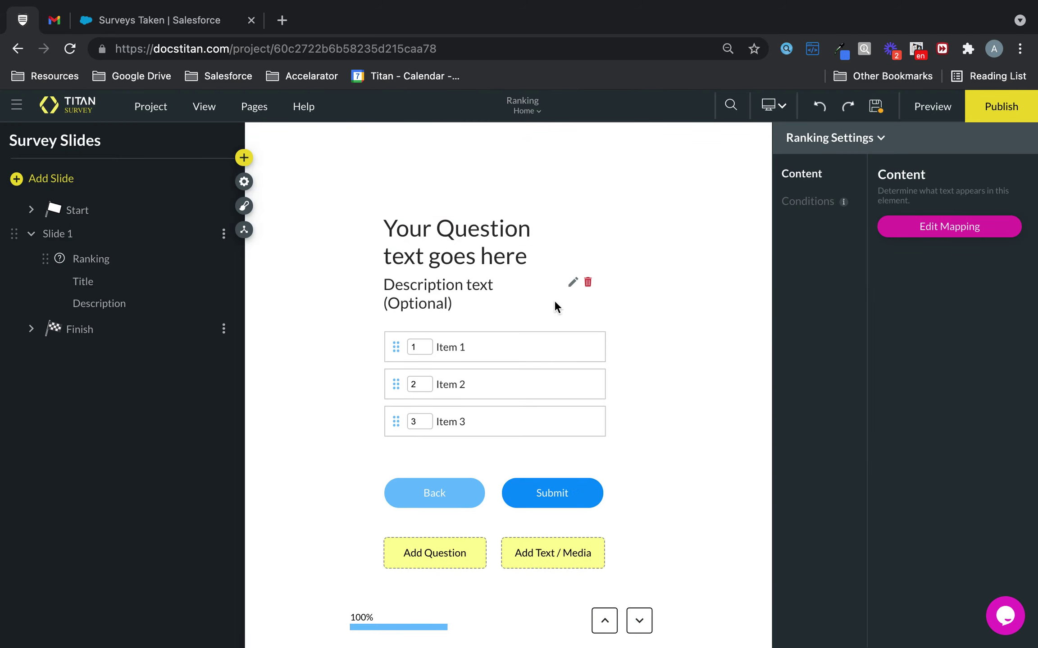
Retitle the ranking question 'Move the topics that interest you the most to the top'.
click(572, 233)
triple_click(512, 239)
text(Move the topics that interest you most to the top)
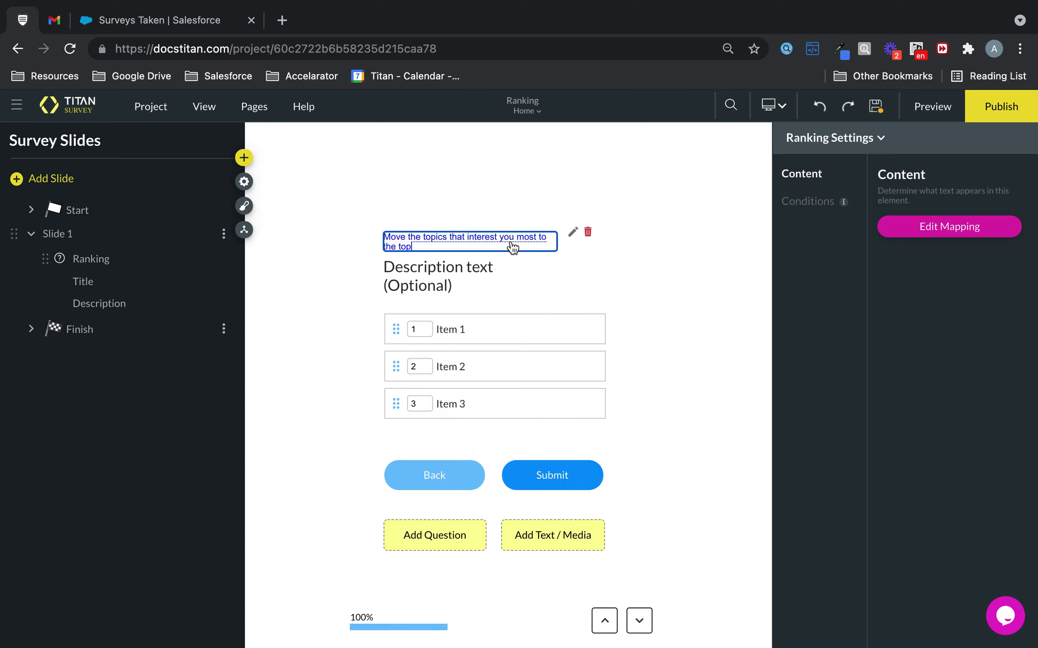
triple_click(512, 247)
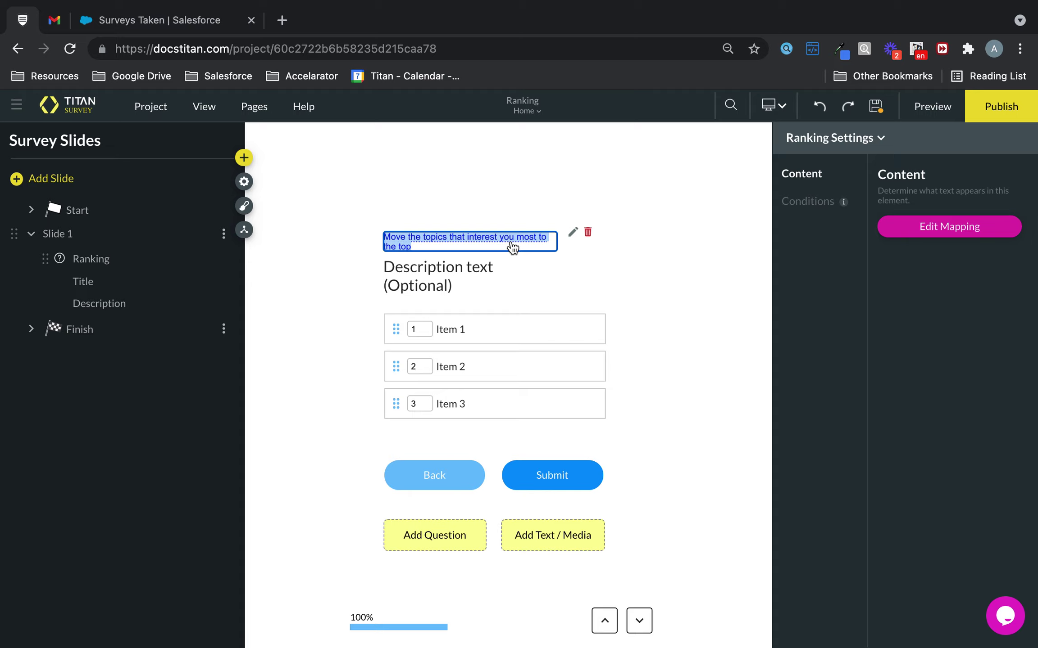
key(BackSpace)
key(ctrl+z)
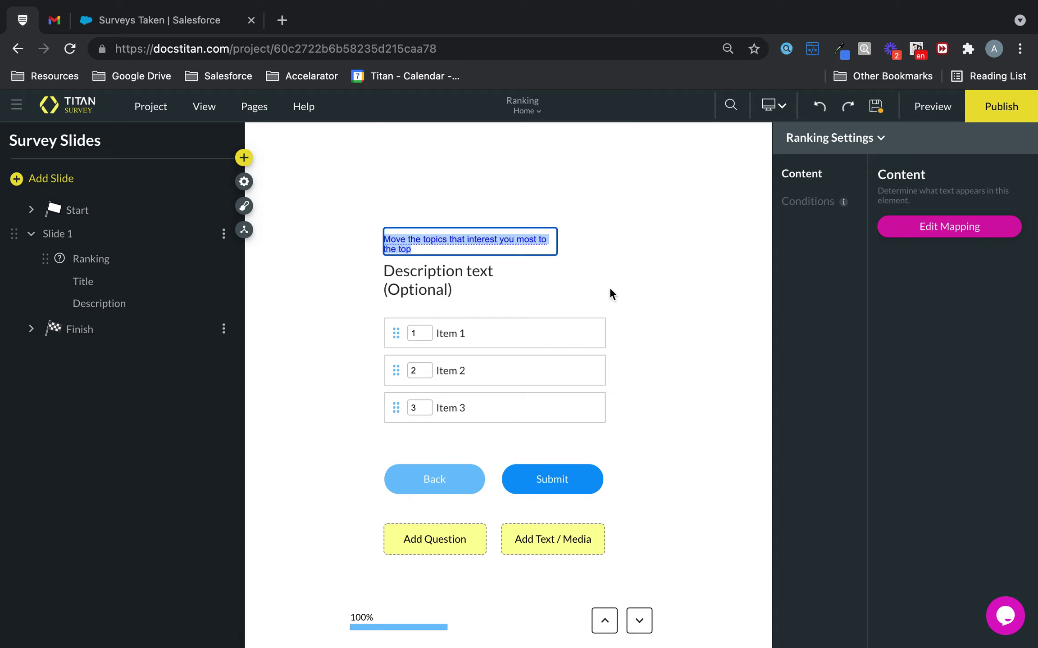
key(ctrl+z)
text(Mov)
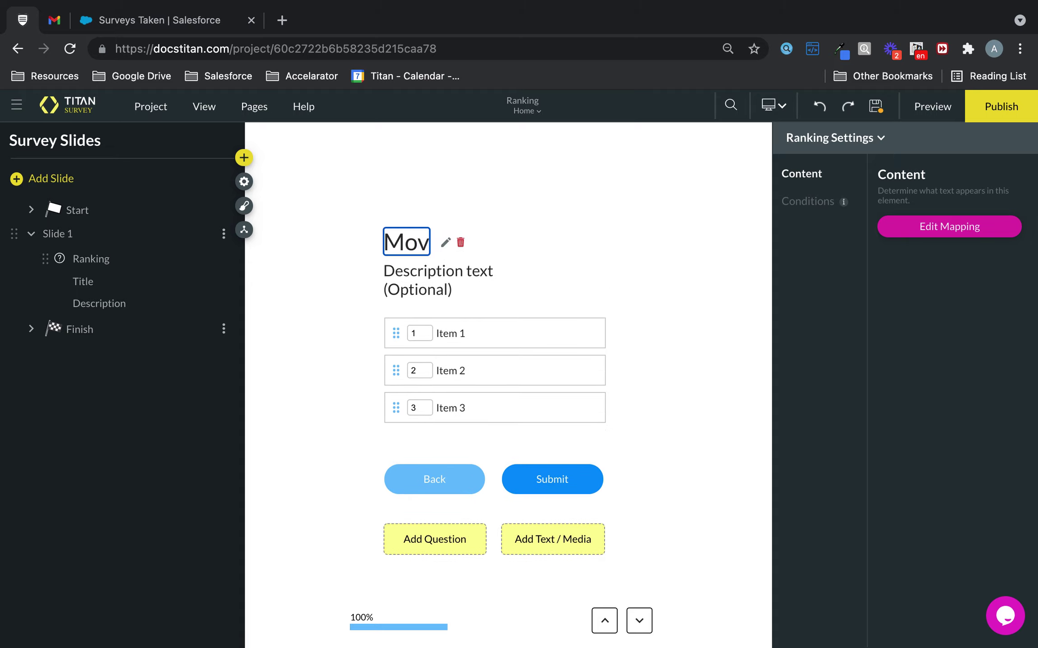
text(e the ques)
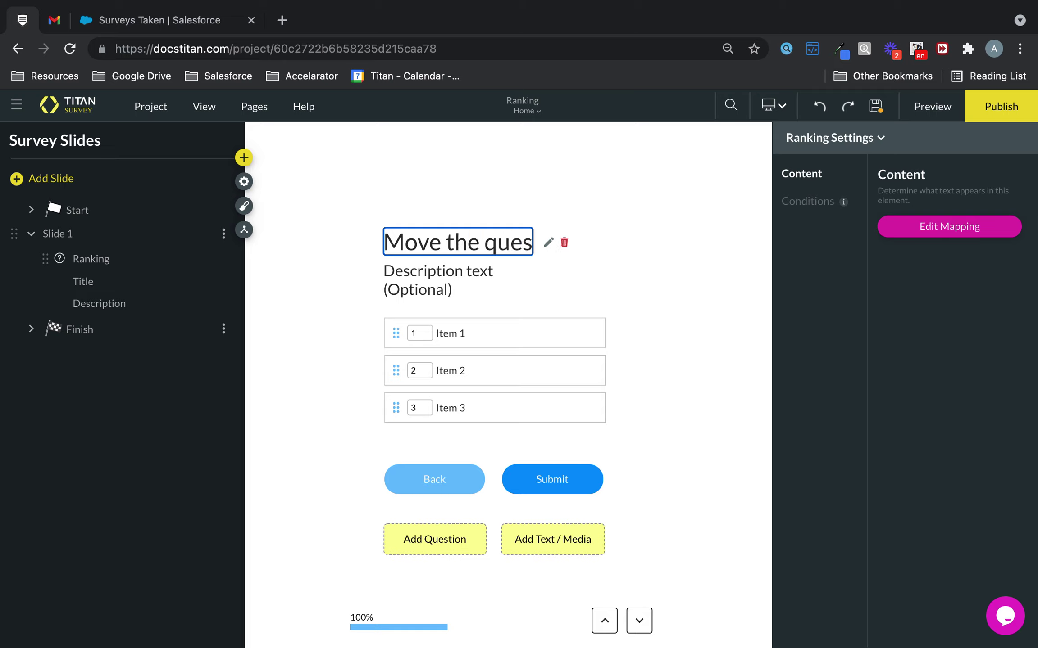
key(BackSpace)
key(BackSpace)
key(BackSpace)
key(BackSpace)
text(top)
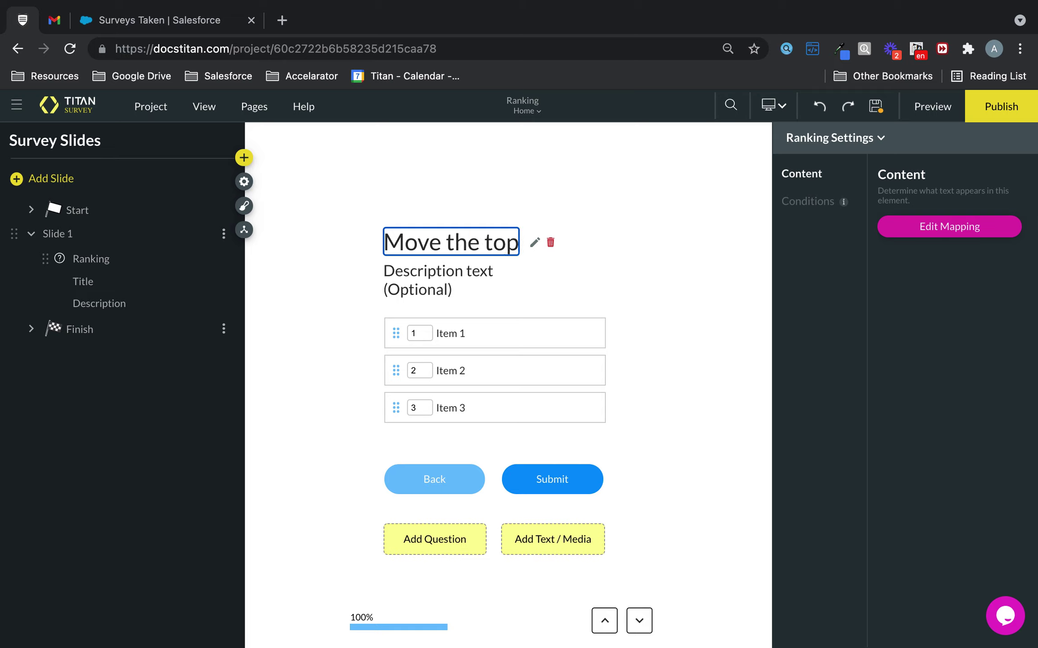
text(ics that interest)
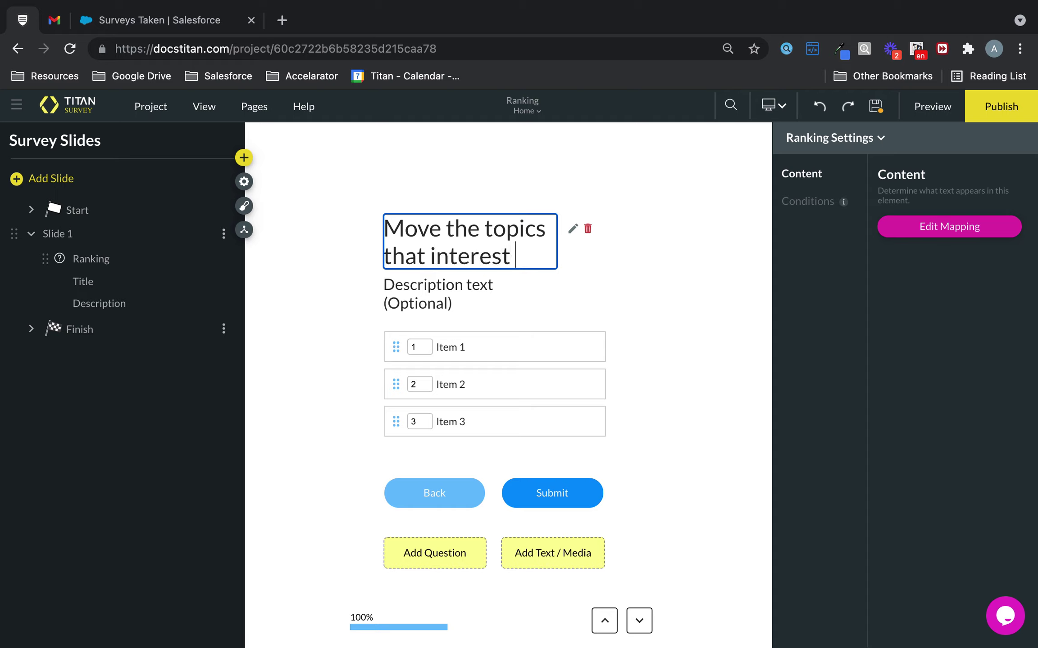
text( you the mos)
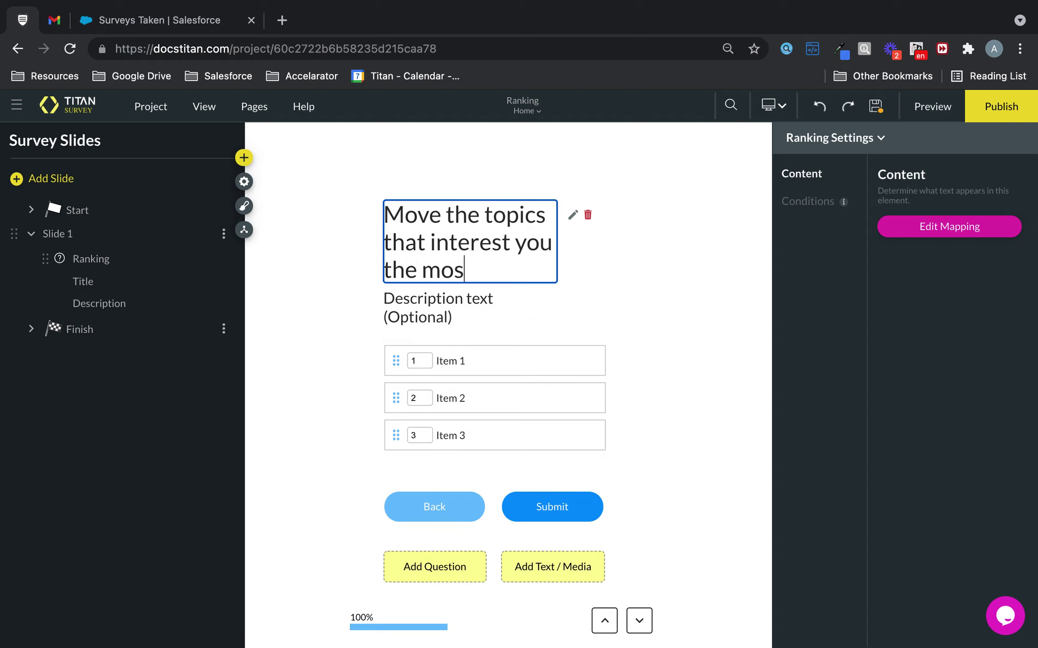
text(t to the top)
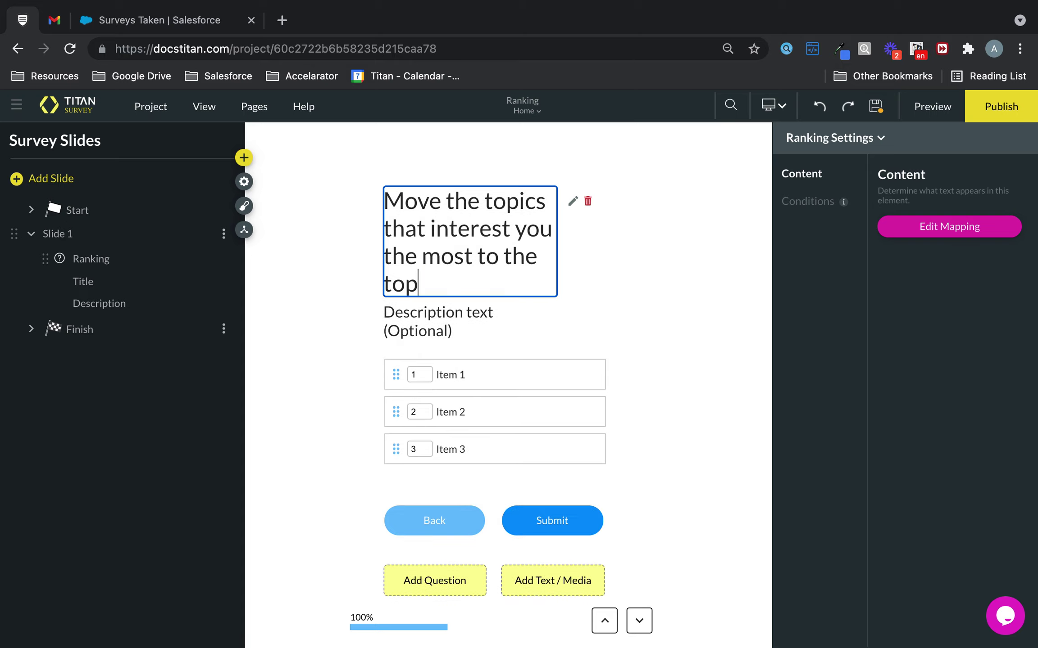
click(462, 345)
Delete the placeholder description text from the ranking question.
click(572, 315)
drag(477, 328, 349, 282)
text(Cho)
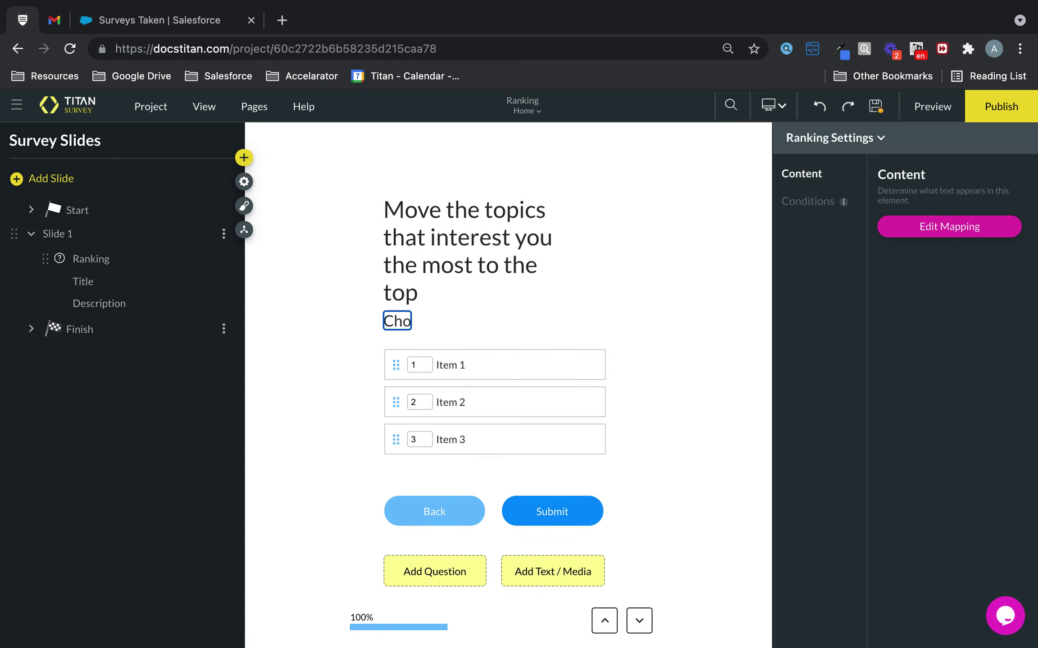
text(ose below)
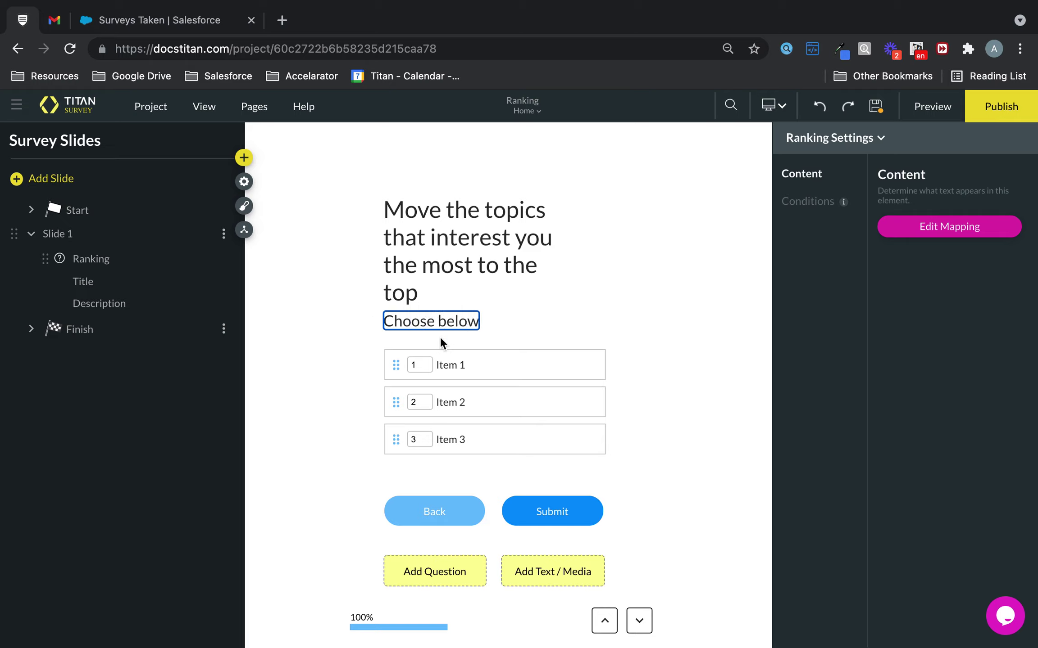
key(BackSpace)
key(BackSpace)
key(BackSpace)
key(BackSpace)
key(BackSpace)
key(BackSpace)
key(BackSpace)
key(BackSpace)
key(BackSpace)
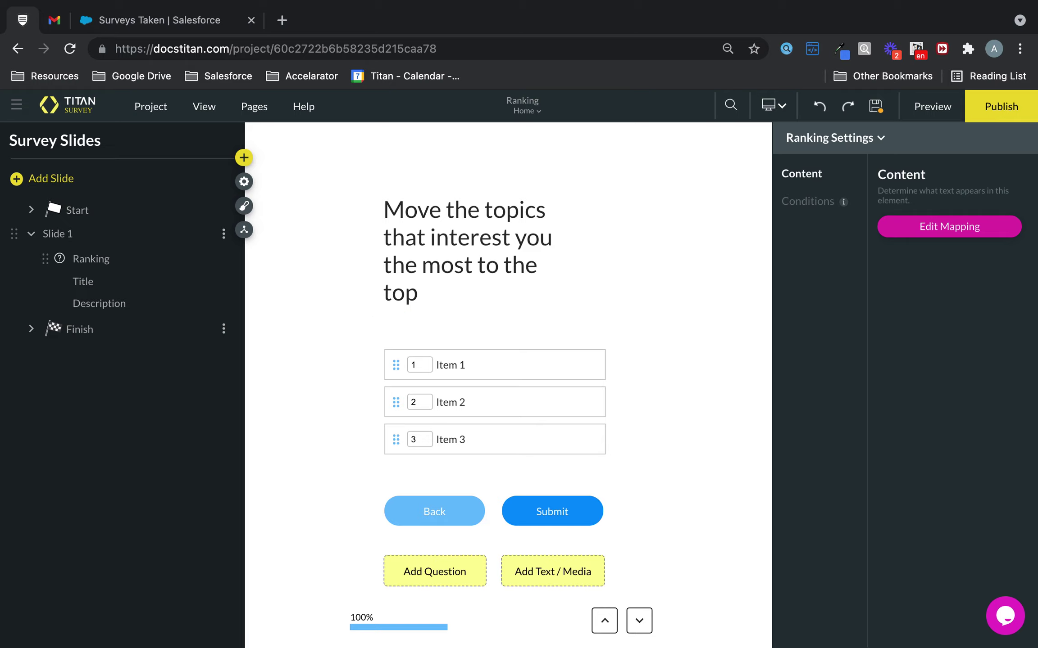
Set the first two ranking items to Reading and Fishing, with Fishing as the second value.
click(936, 228)
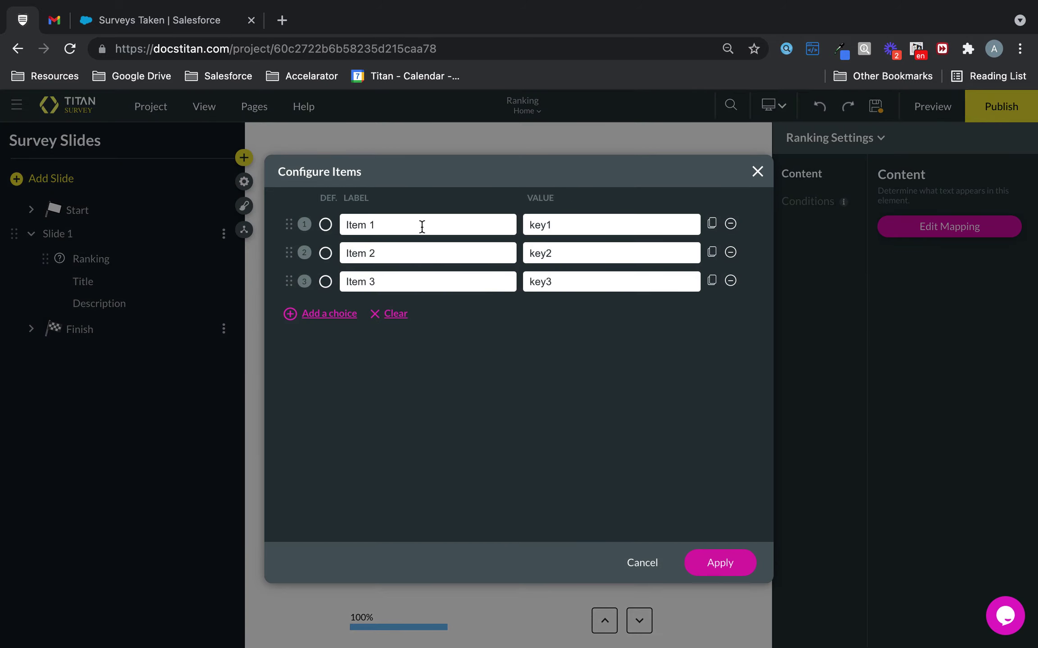
drag(426, 224, 299, 213)
text(Reading)
drag(577, 228, 490, 202)
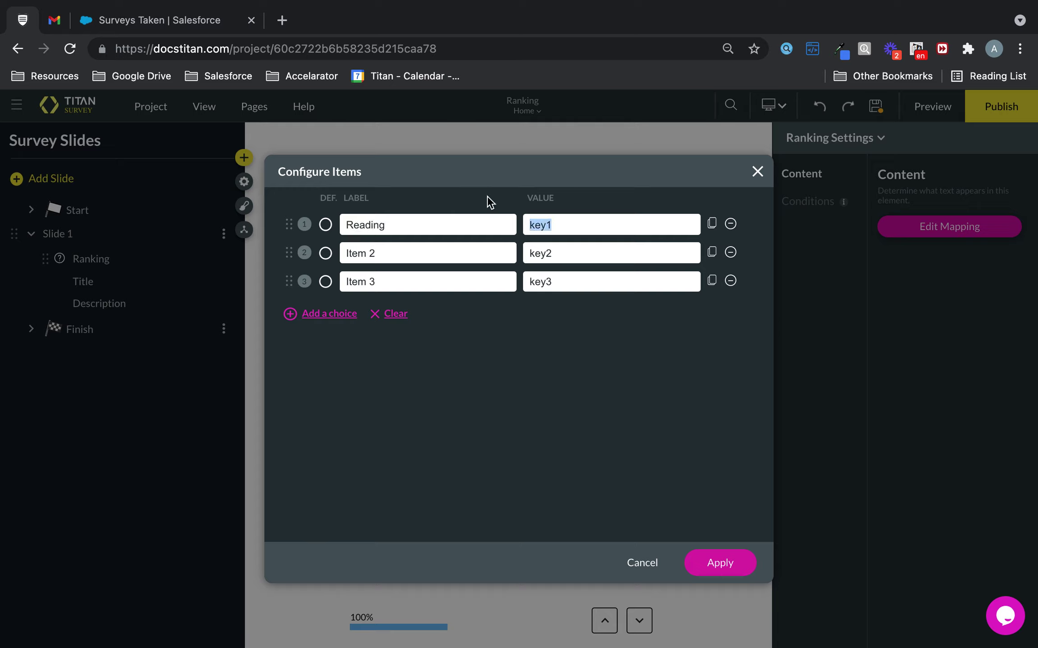
text(Reading)
triple_click(396, 250)
text(Fis)
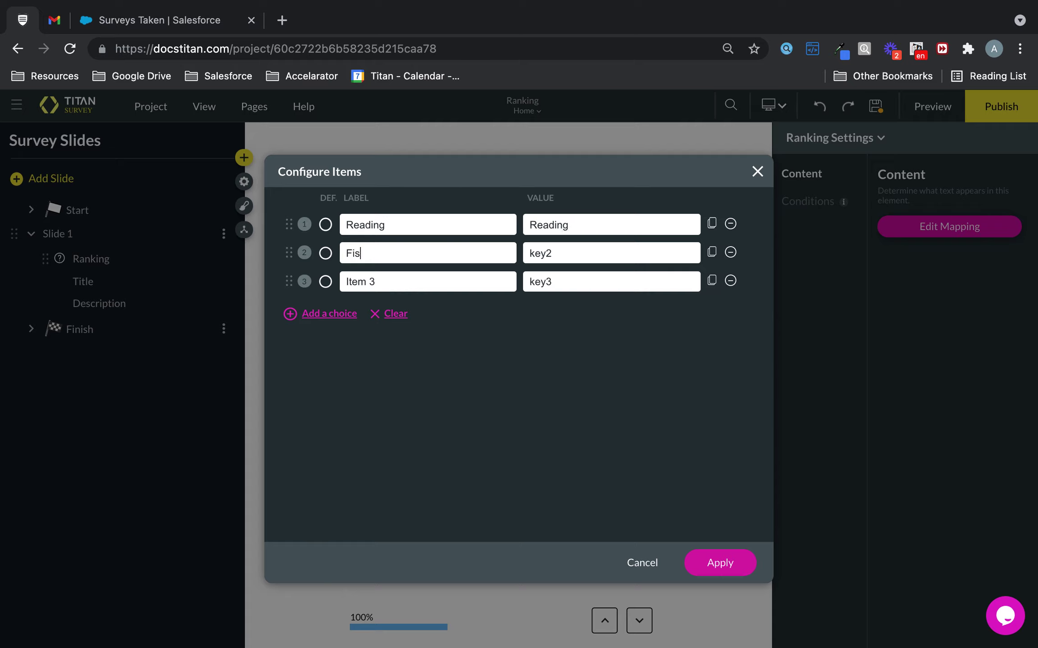
drag(412, 252, 317, 252)
key(ctrl+c)
double_click(601, 253)
key(ctrl+v)
Make the third item Snorkeling, with value Snorkeling replacing key3, and apply the items.
drag(420, 282, 285, 276)
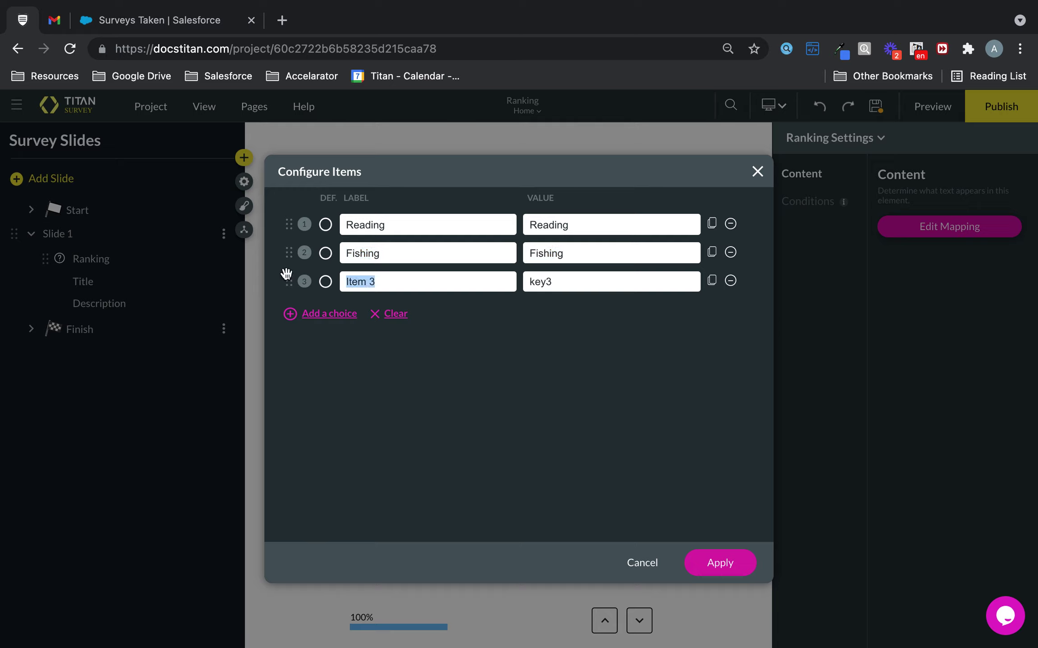
text(Snorkeling)
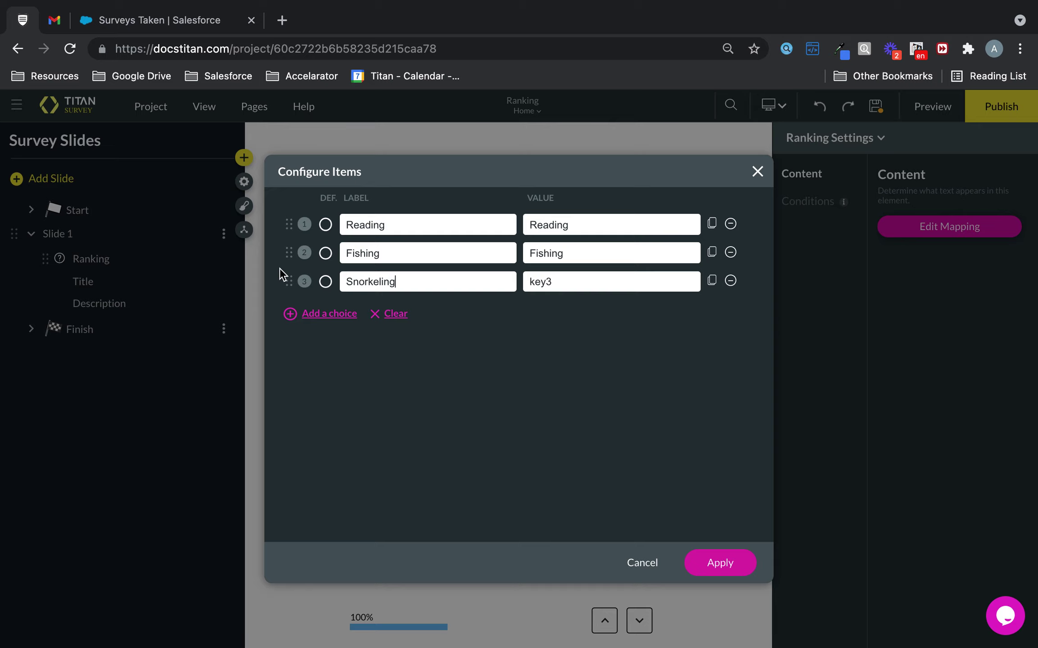
drag(417, 282, 316, 280)
double_click(604, 281)
key(ctrl+v)
click(732, 560)
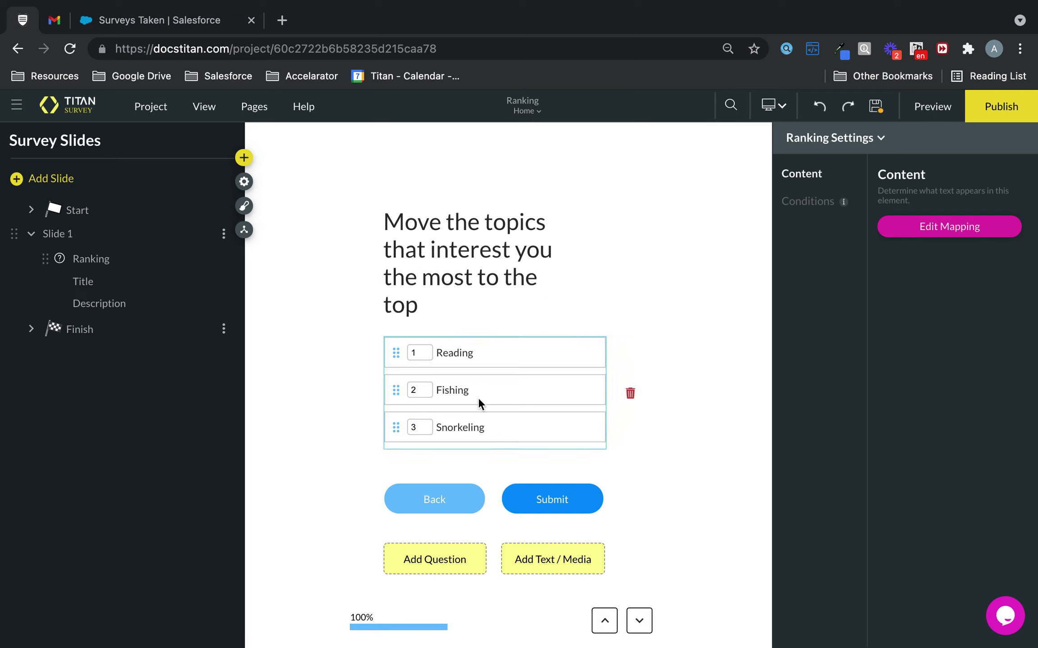
Replace the Start slide's placeholder Title with 'Ranking Demo'.
click(128, 210)
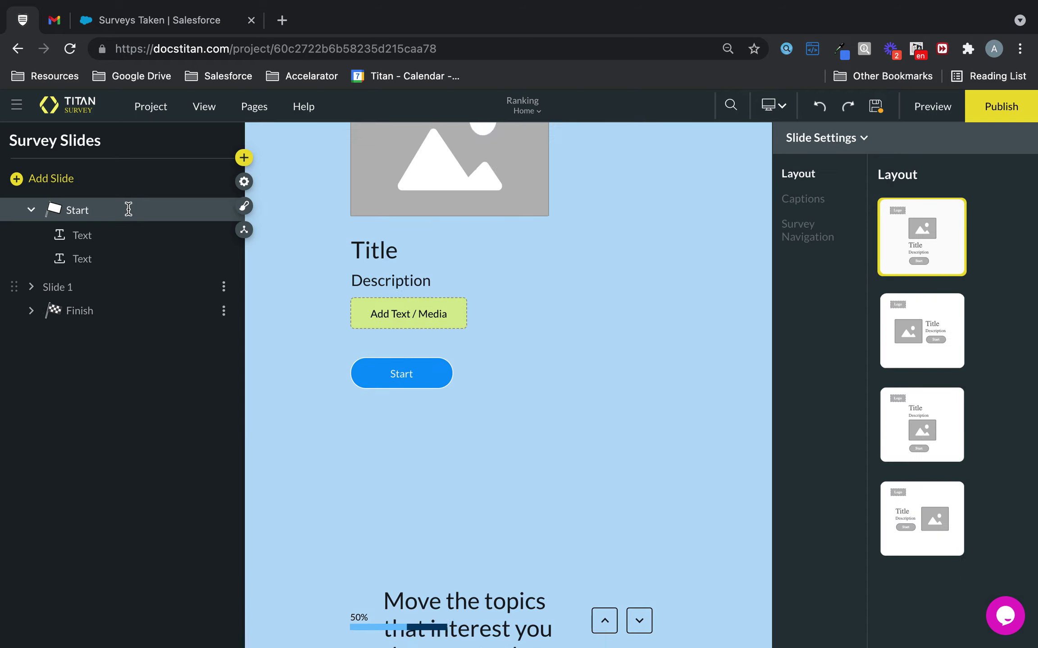
click(390, 393)
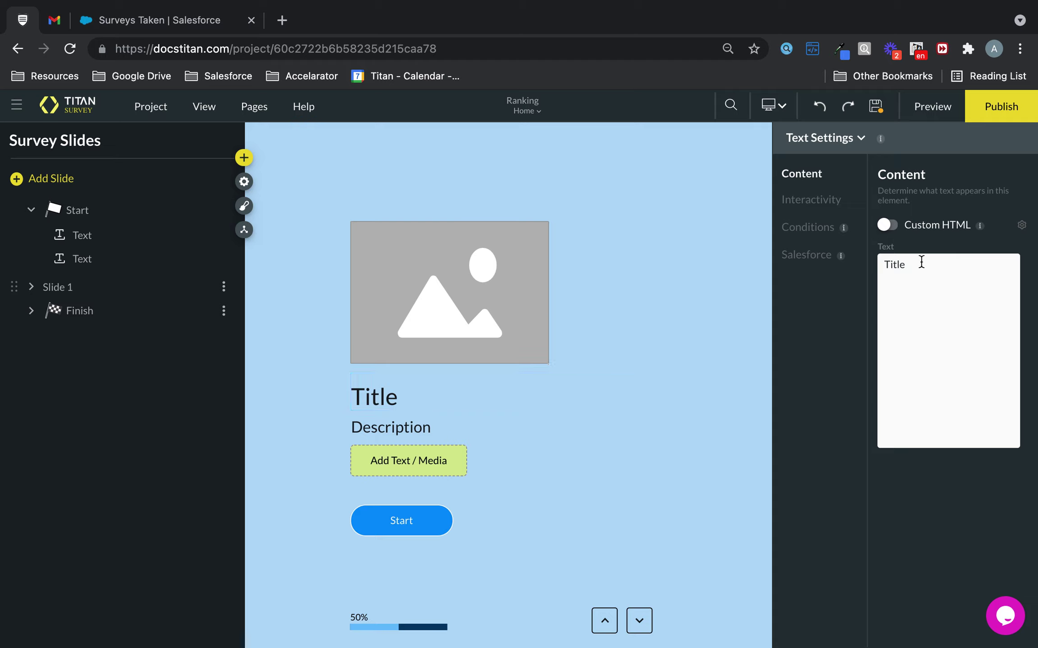
drag(920, 263, 745, 231)
text(Ram)
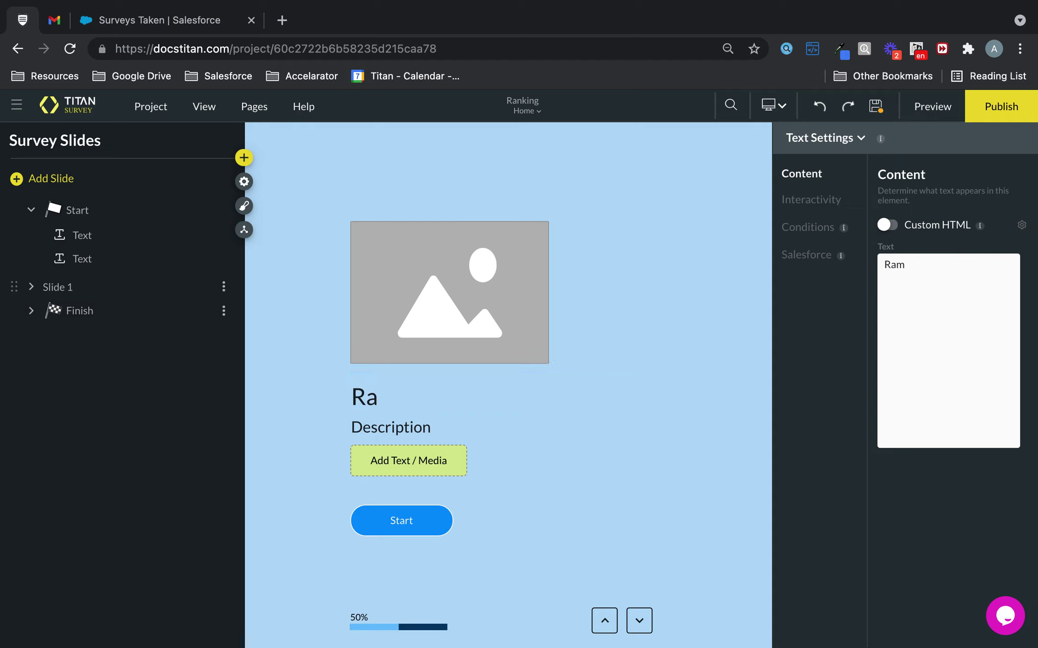
text(nking)
key(BackSpace)
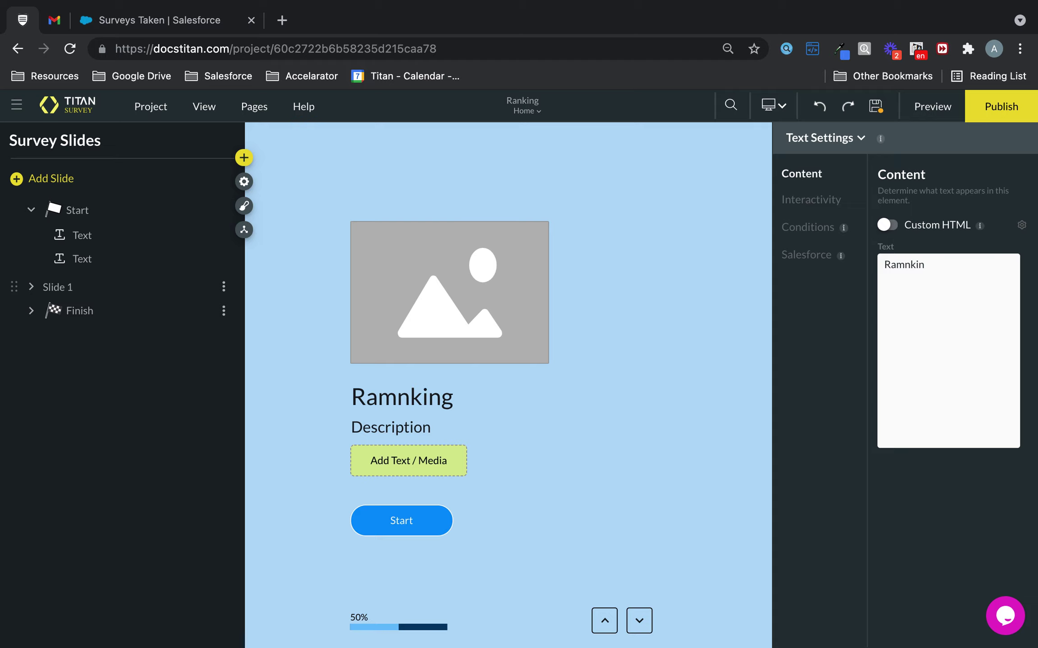
key(BackSpace)
key(BackSpace)
key(BackSpace)
key(BackSpace)
key(BackSpace)
text(nki)
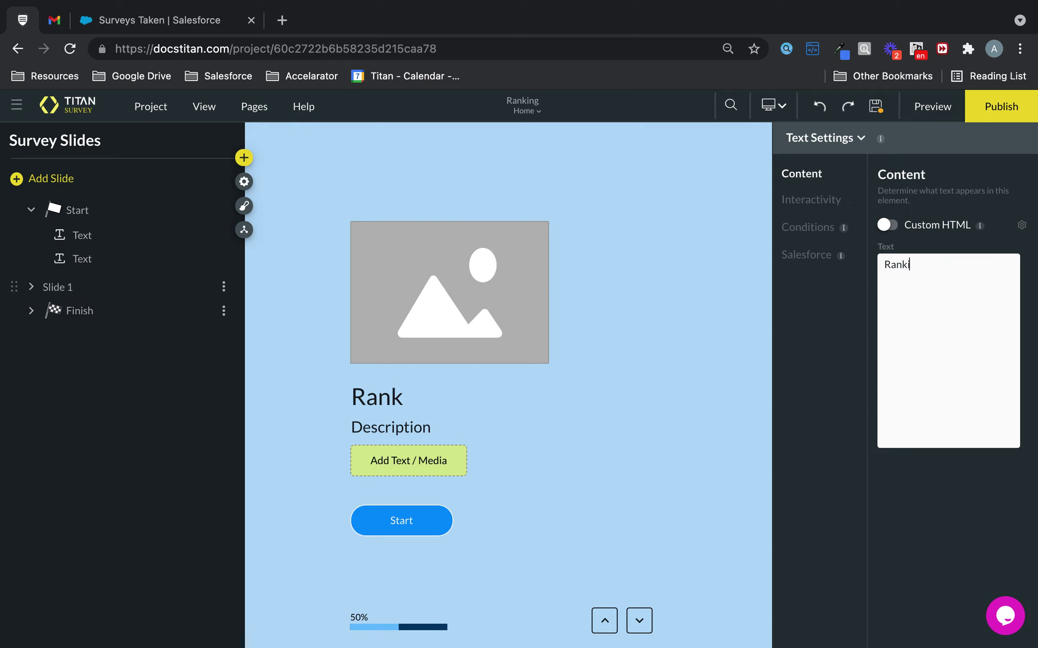
text(ng Demo)
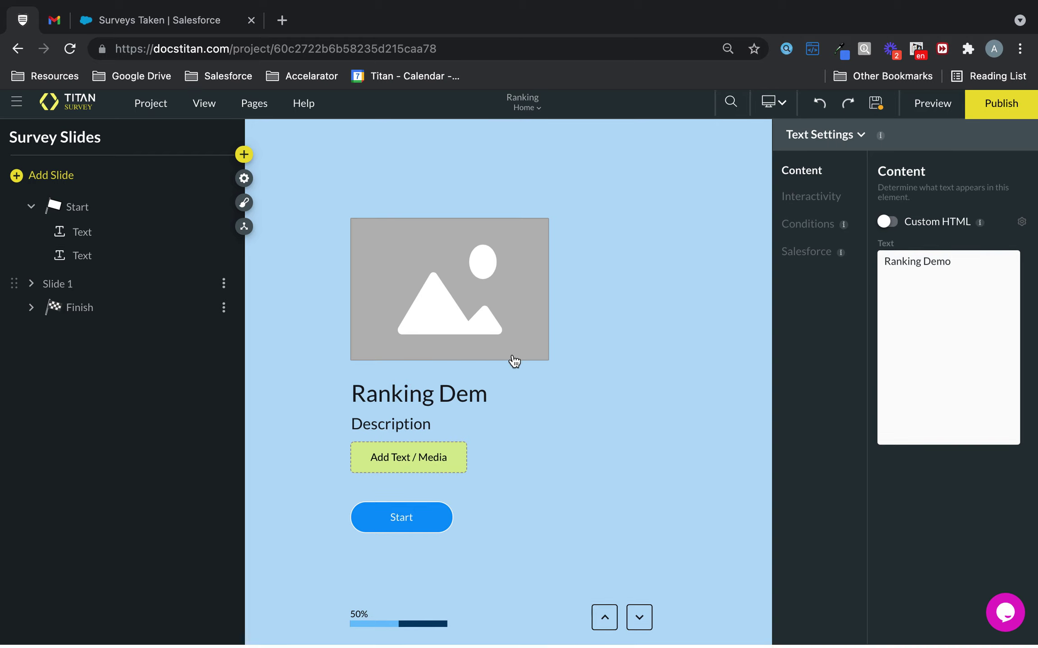
click(639, 621)
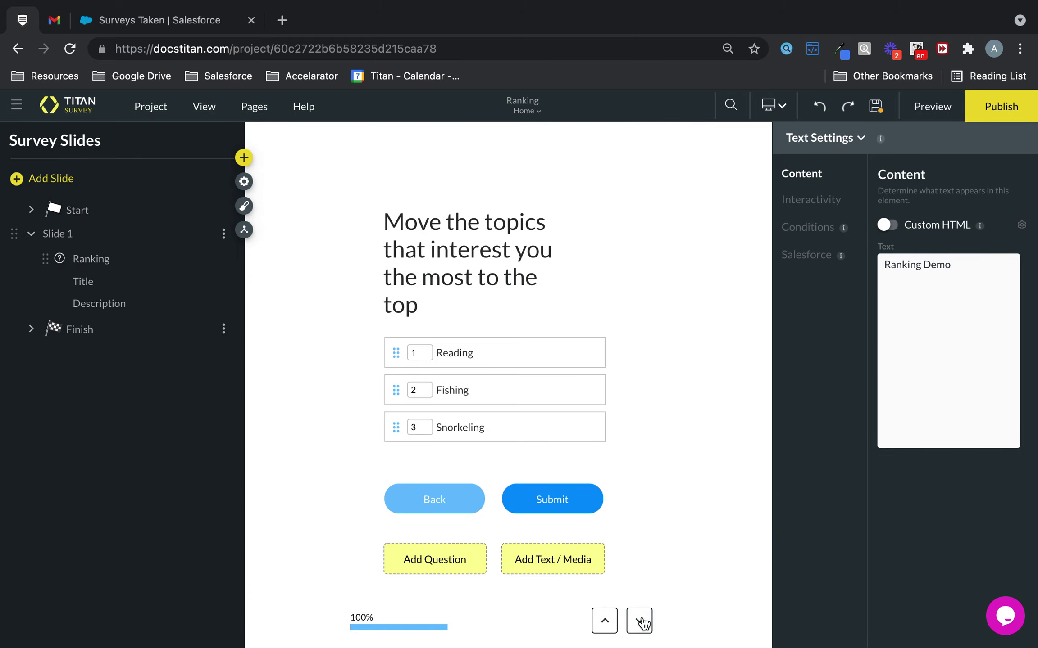
Change the Finish slide's title text to 'FINISHED'.
click(132, 330)
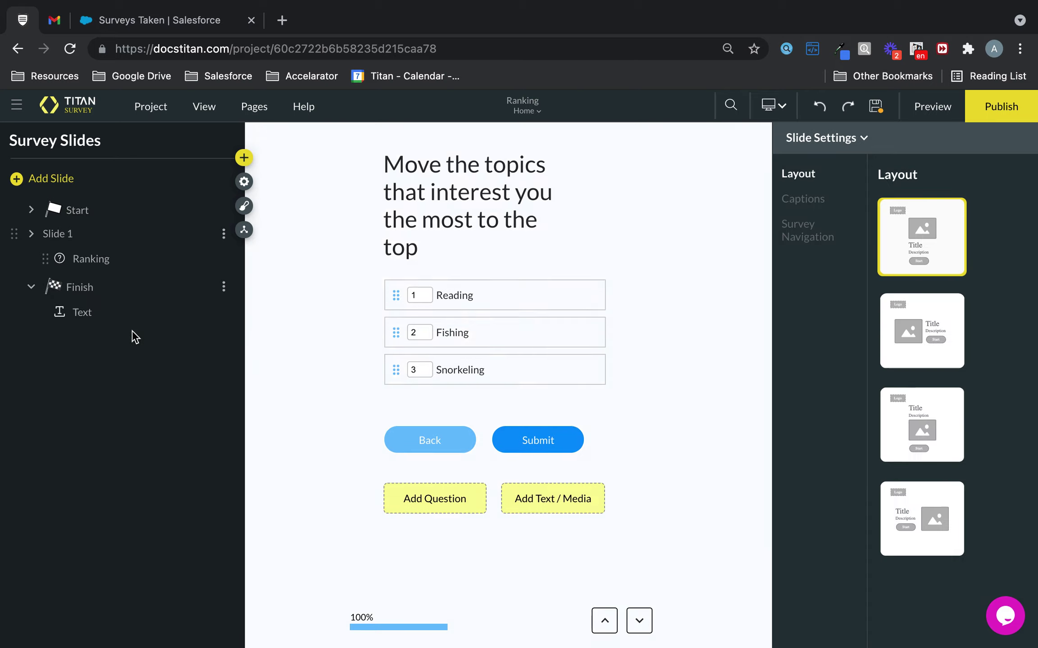
click(375, 398)
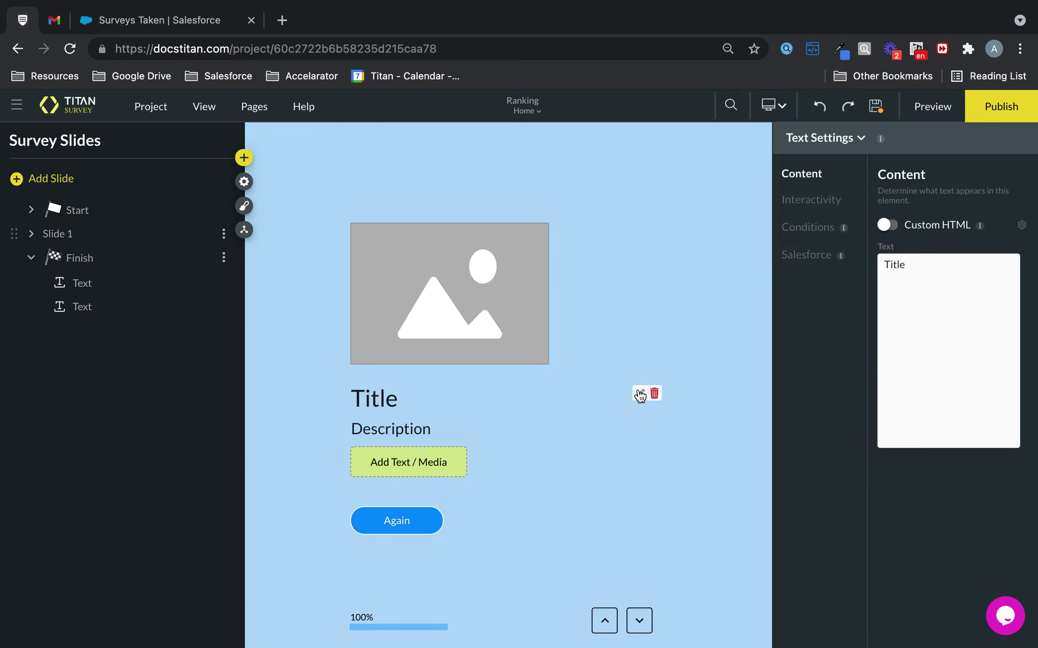
double_click(919, 268)
text(FI)
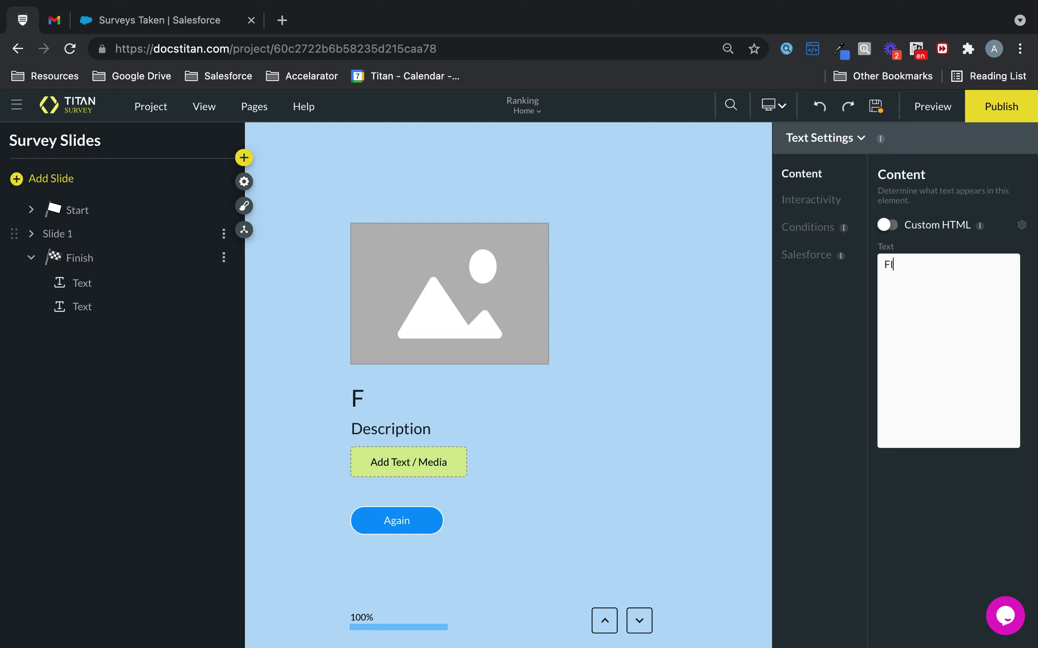
text(NISHEDD)
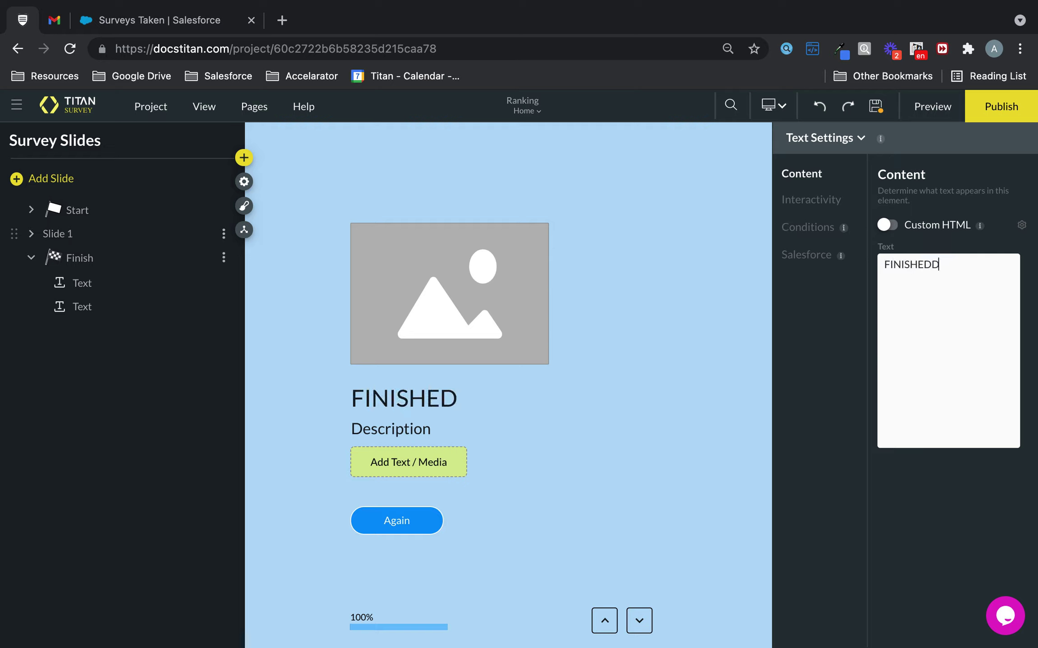
key(BackSpace)
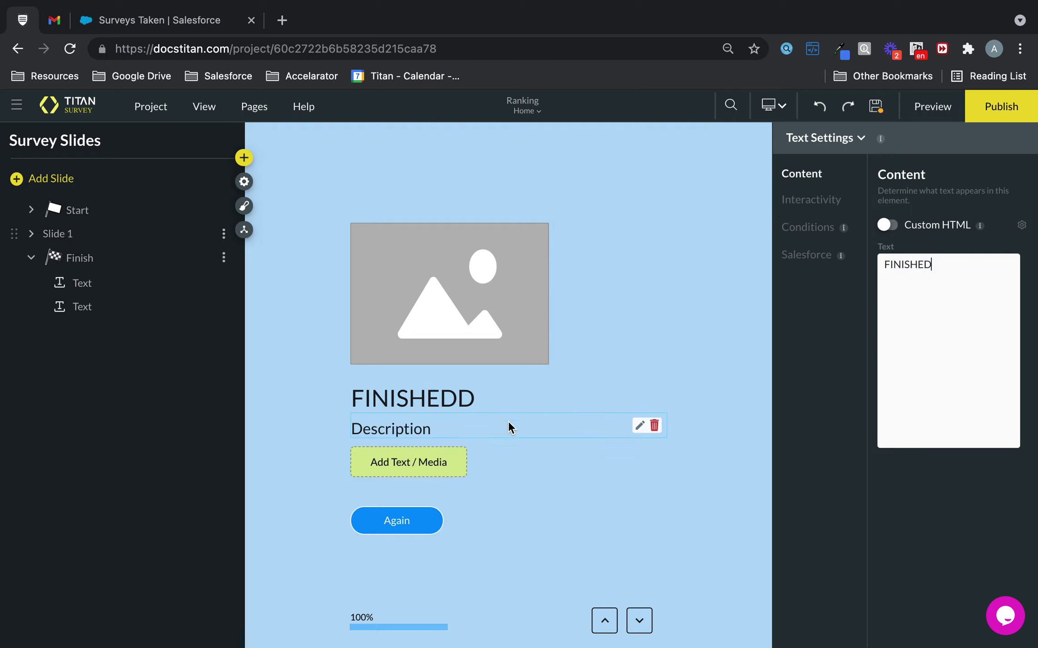
Delete the Description element from the Finish slide.
click(422, 430)
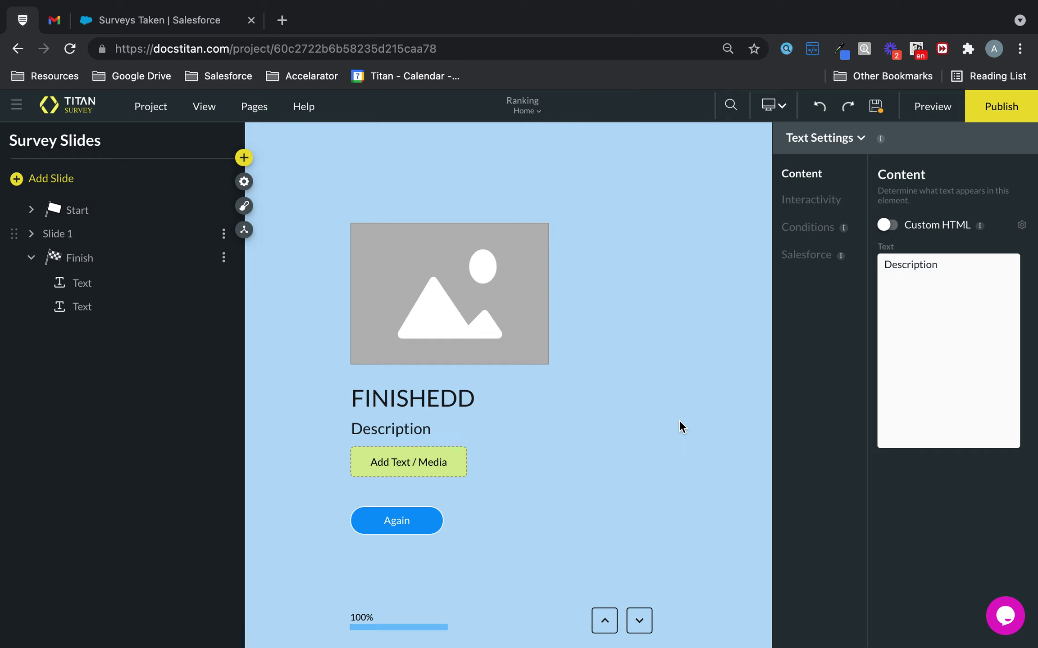
click(651, 427)
click(544, 398)
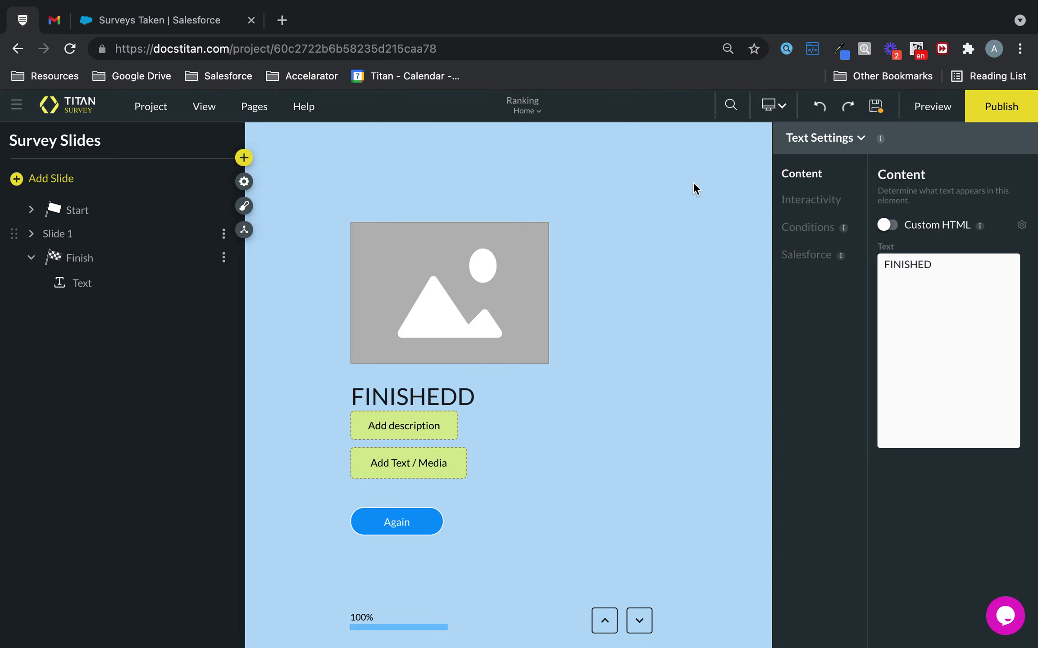
click(999, 108)
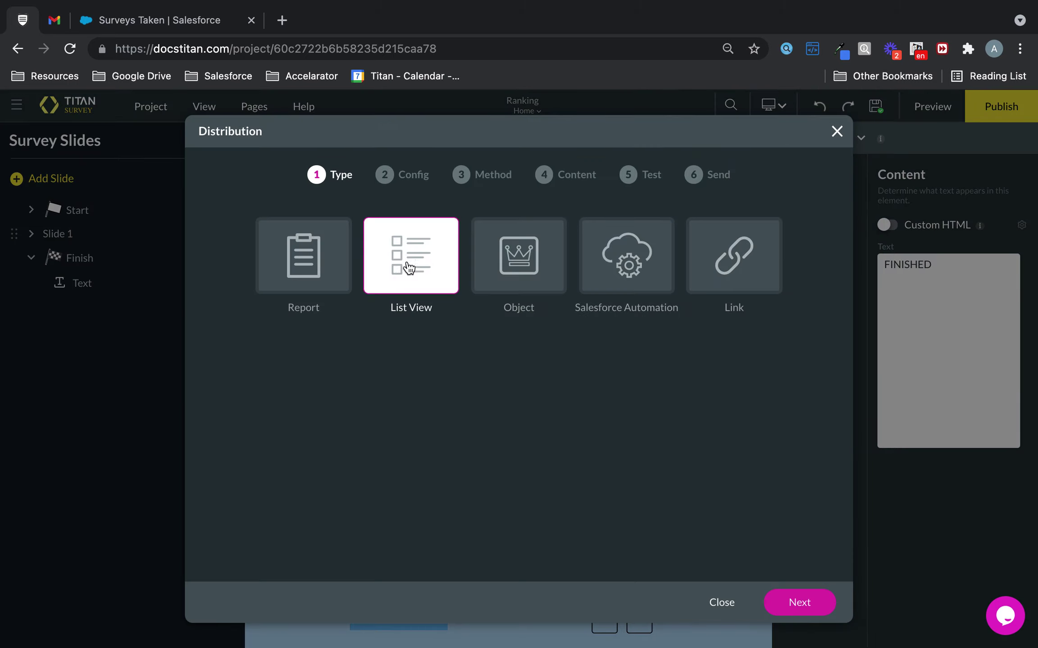
Distribute to the Salesforce Contact object, using Contact ID as the record ID.
click(530, 264)
click(805, 605)
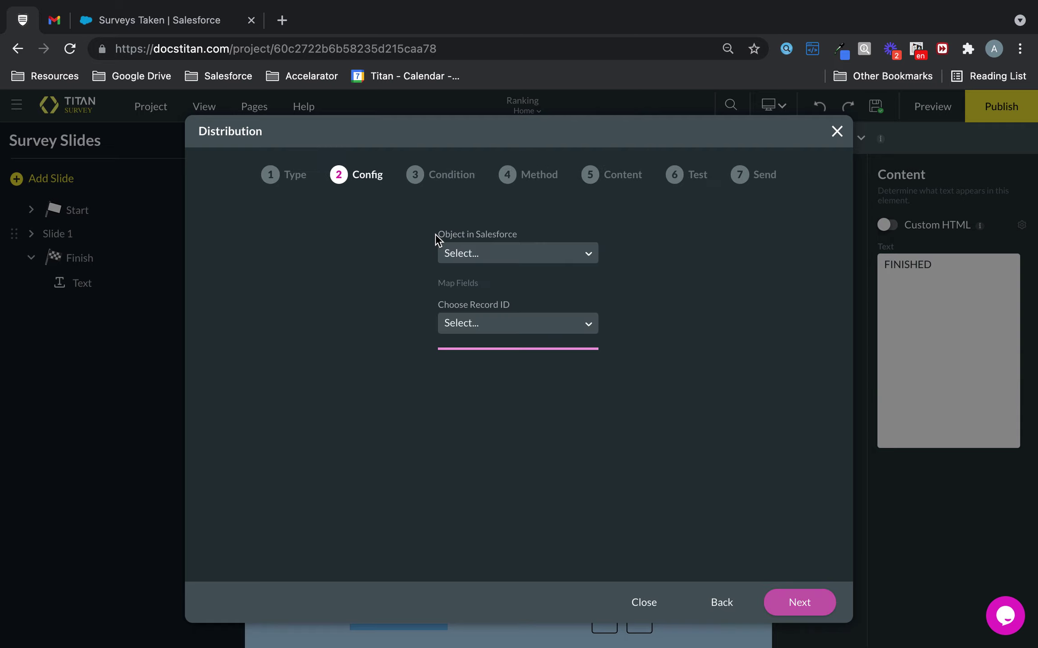
click(485, 253)
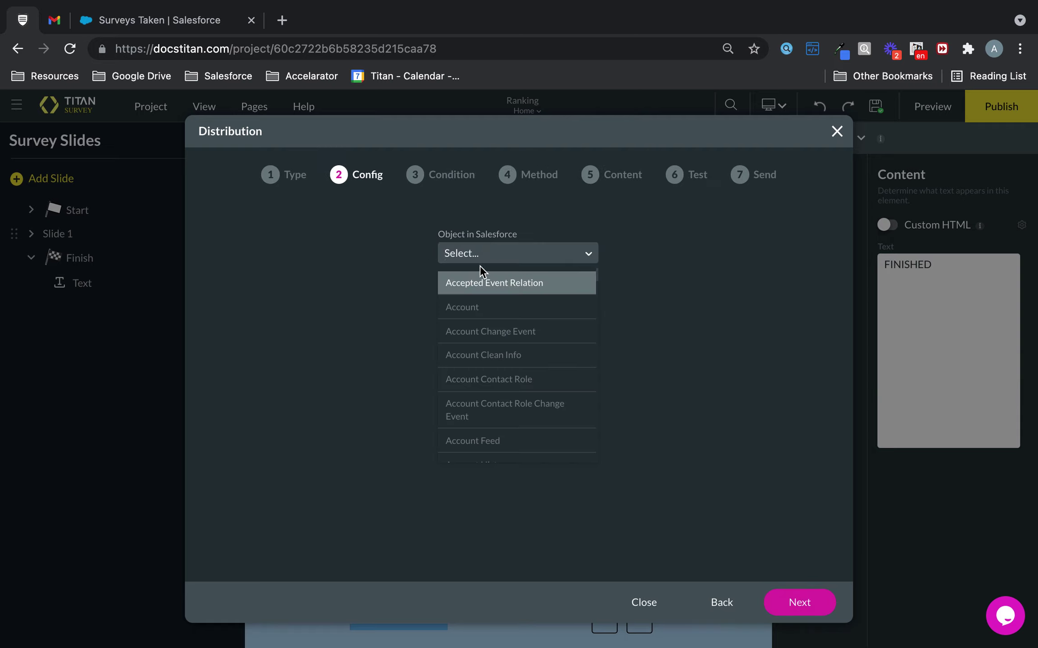
text(contact)
click(469, 365)
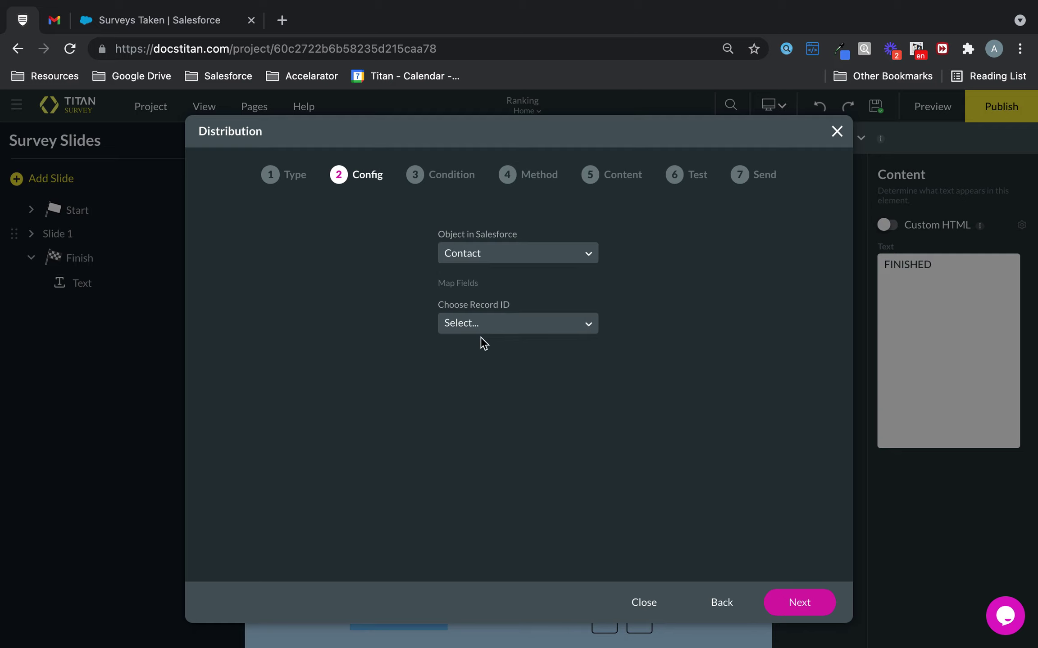
click(493, 322)
click(493, 355)
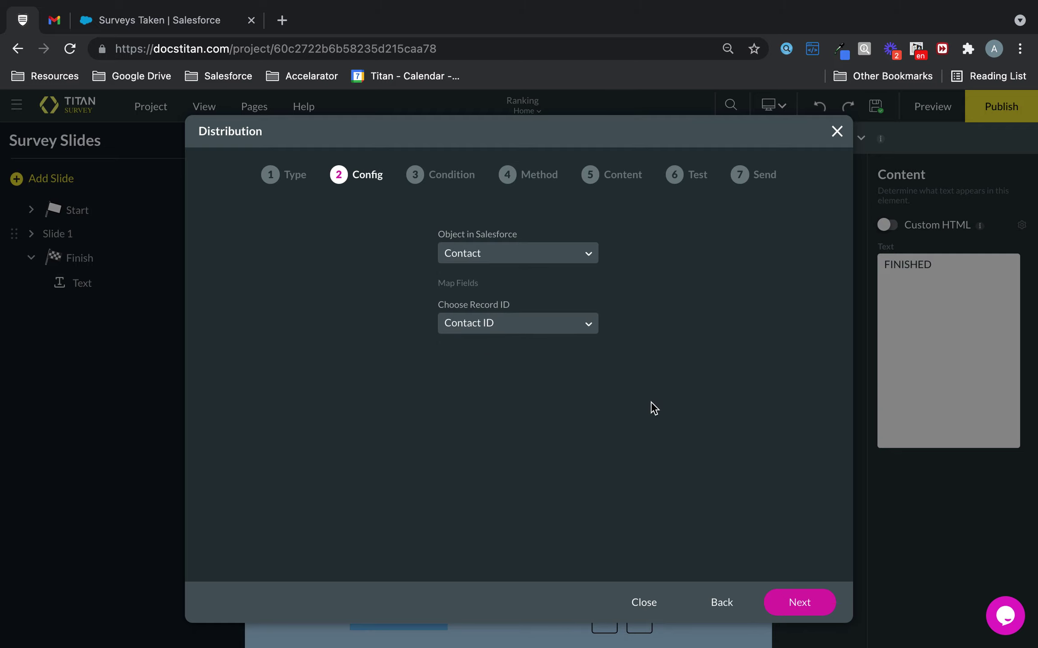
click(799, 602)
click(254, 251)
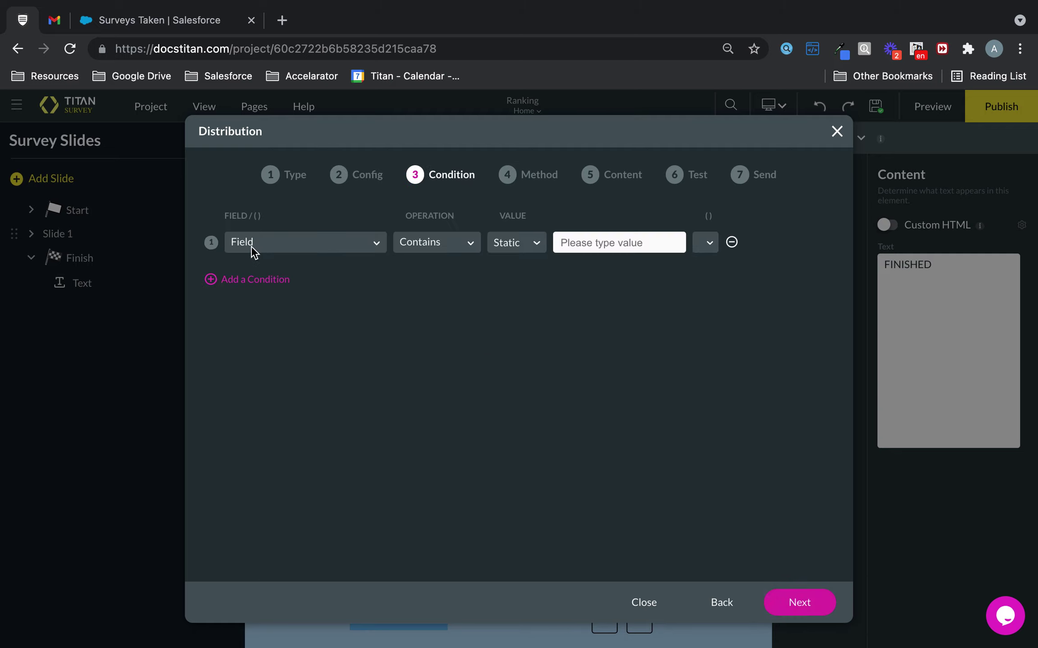
Set the distribution condition to Contact ID Equals.
click(378, 238)
click(292, 322)
click(442, 231)
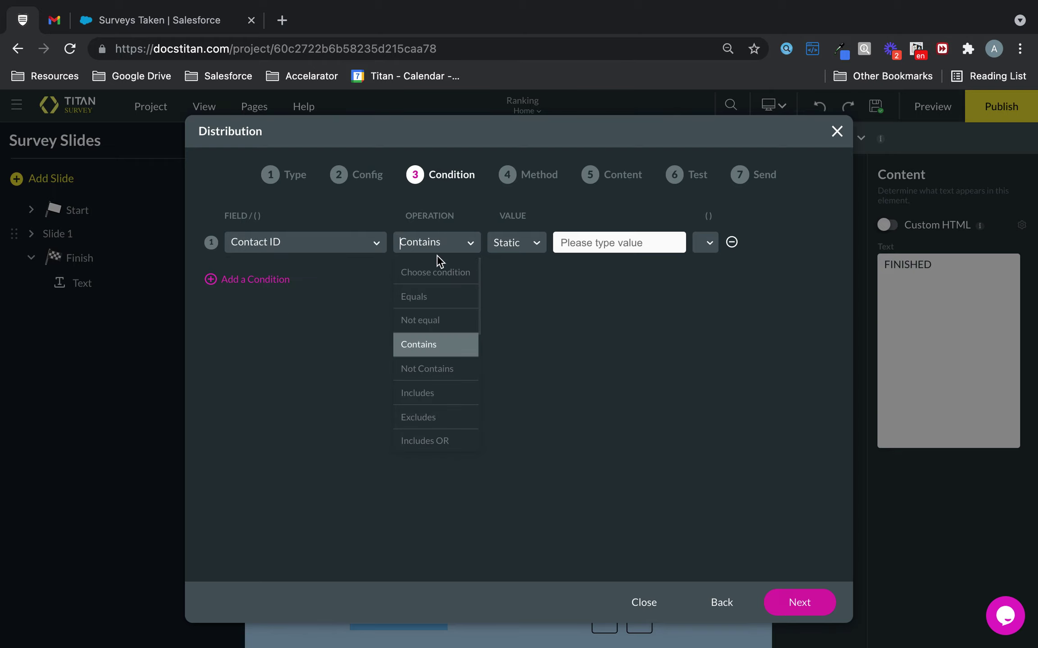
click(427, 296)
click(176, 19)
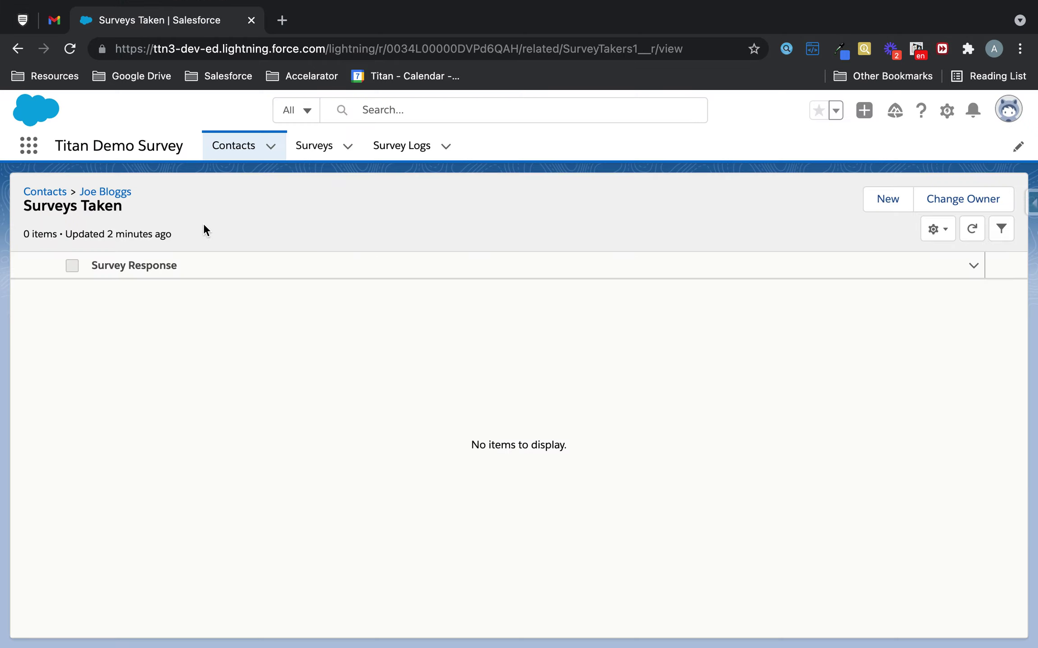
click(106, 192)
double_click(508, 49)
key(ctrl+c)
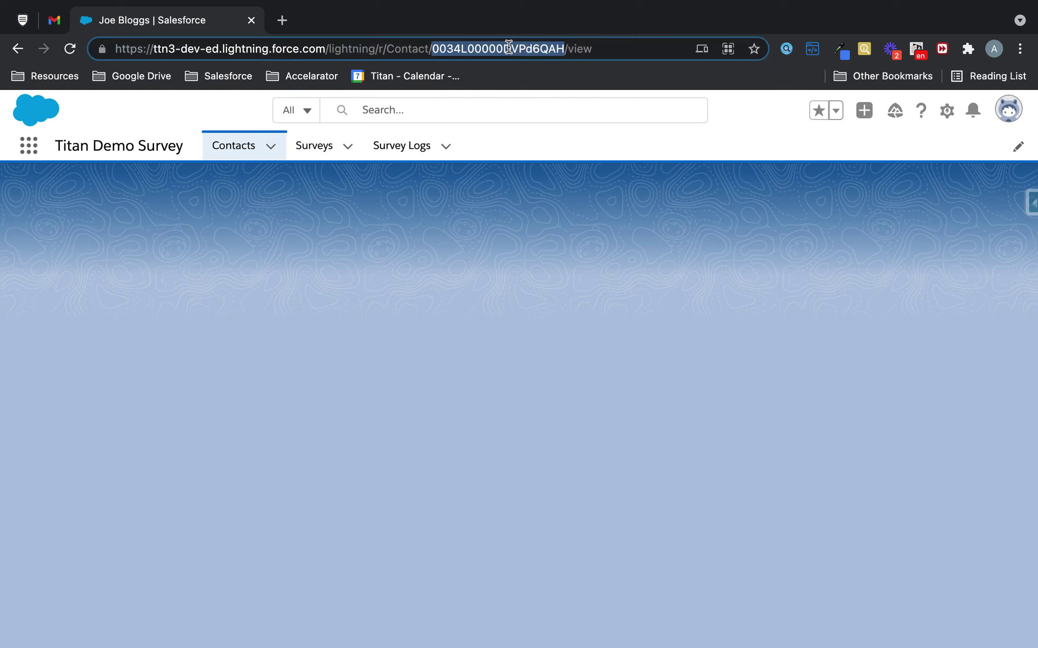
click(23, 19)
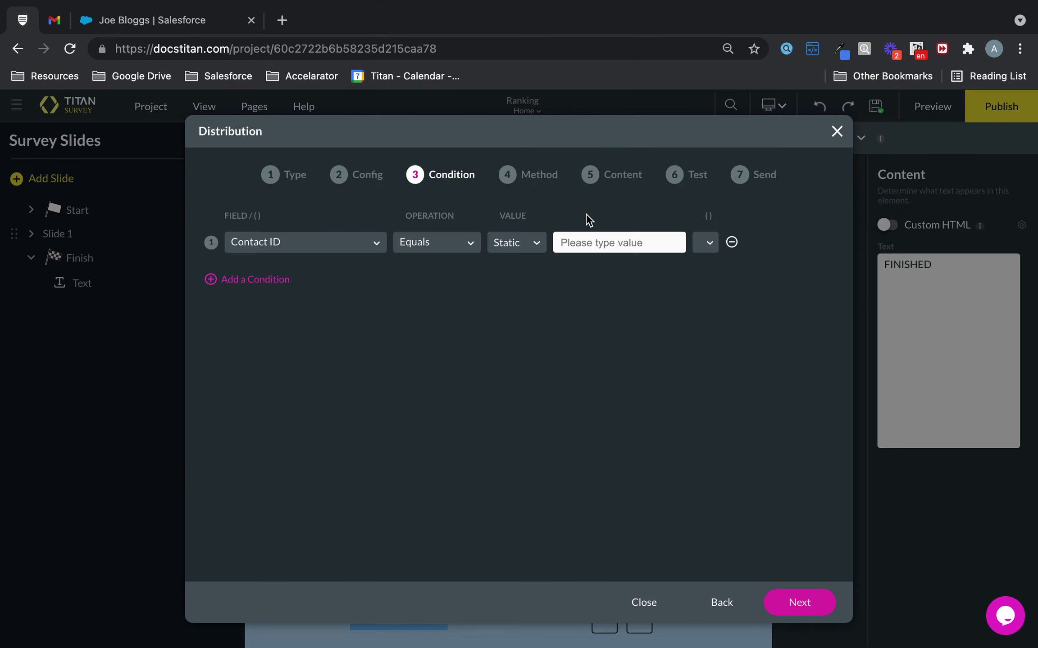
click(628, 244)
key(ctrl+v)
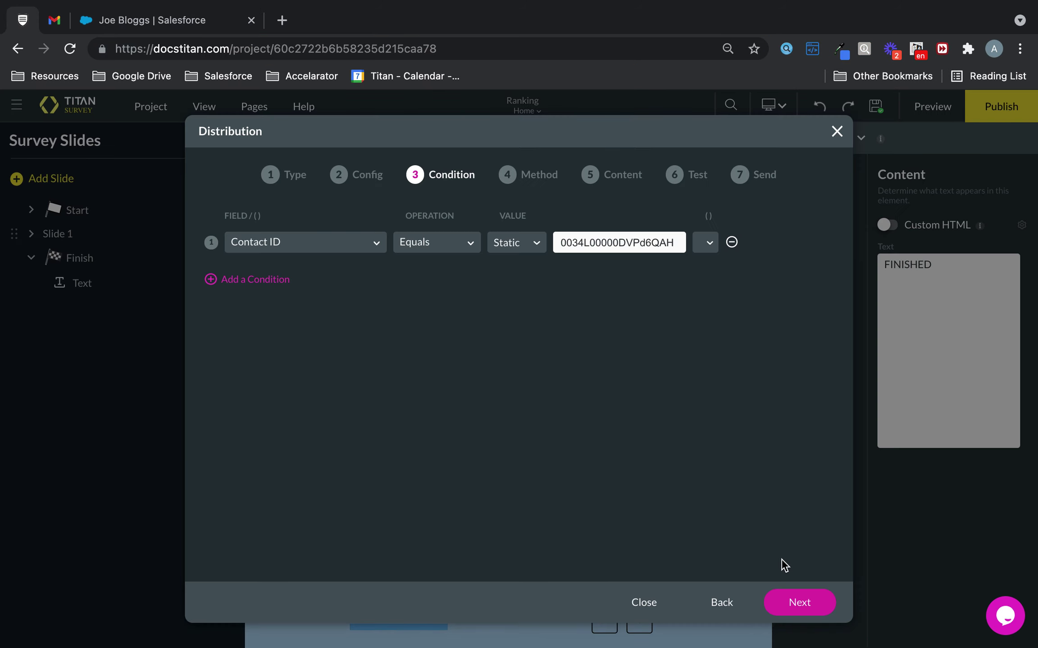
click(793, 603)
Write a Custom Email to the contact's Email field with subject 'Choose activities......'.
click(803, 604)
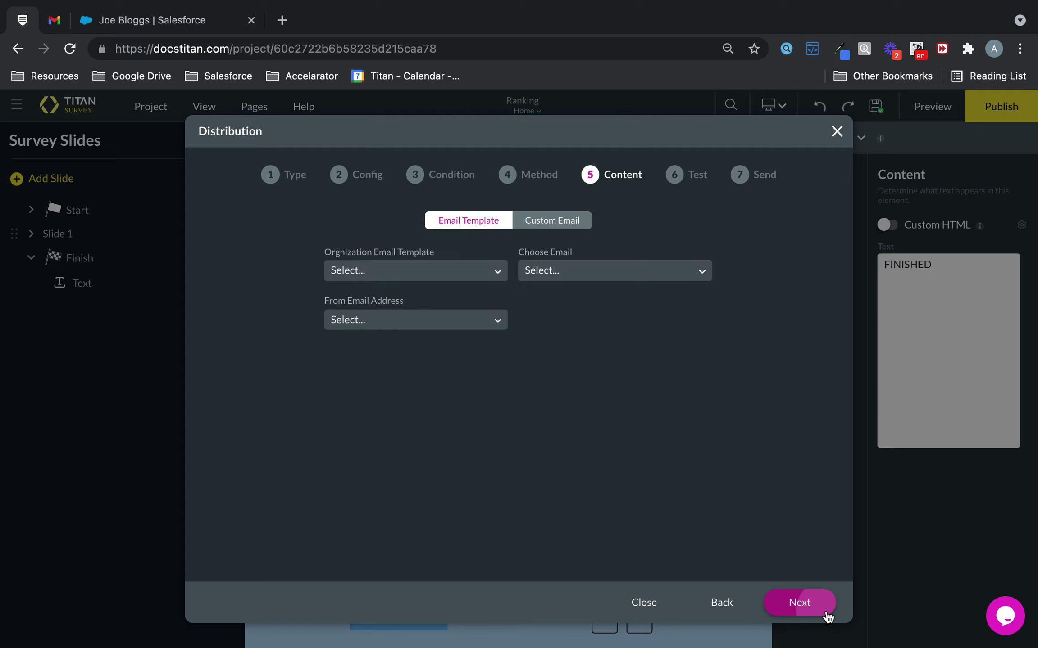
click(552, 222)
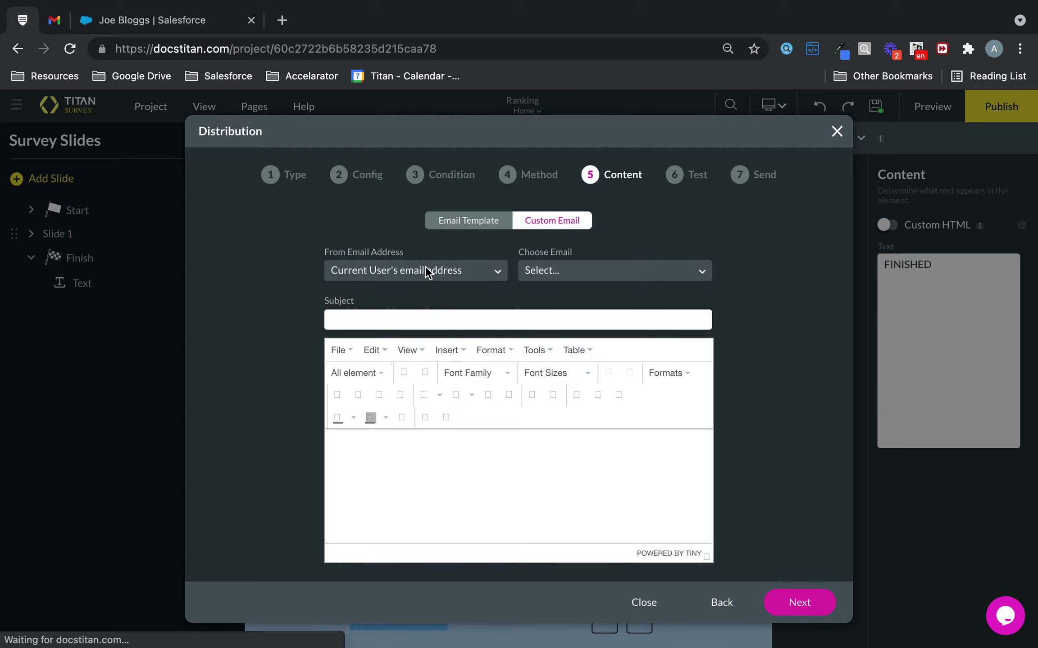
click(624, 271)
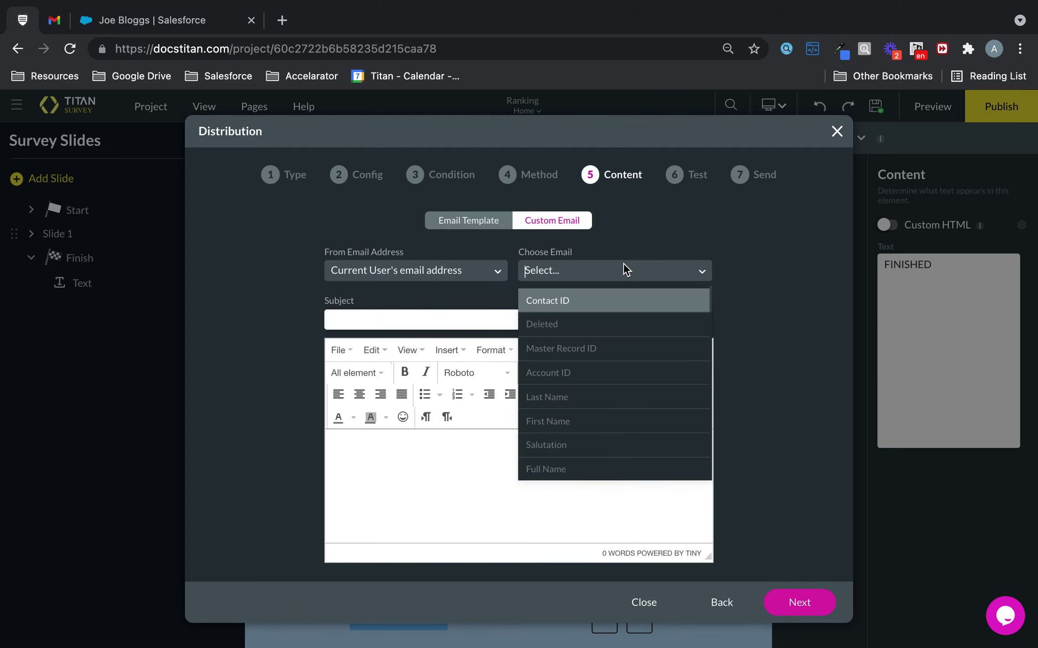
text(email)
click(591, 300)
click(500, 319)
text(Choose activities......)
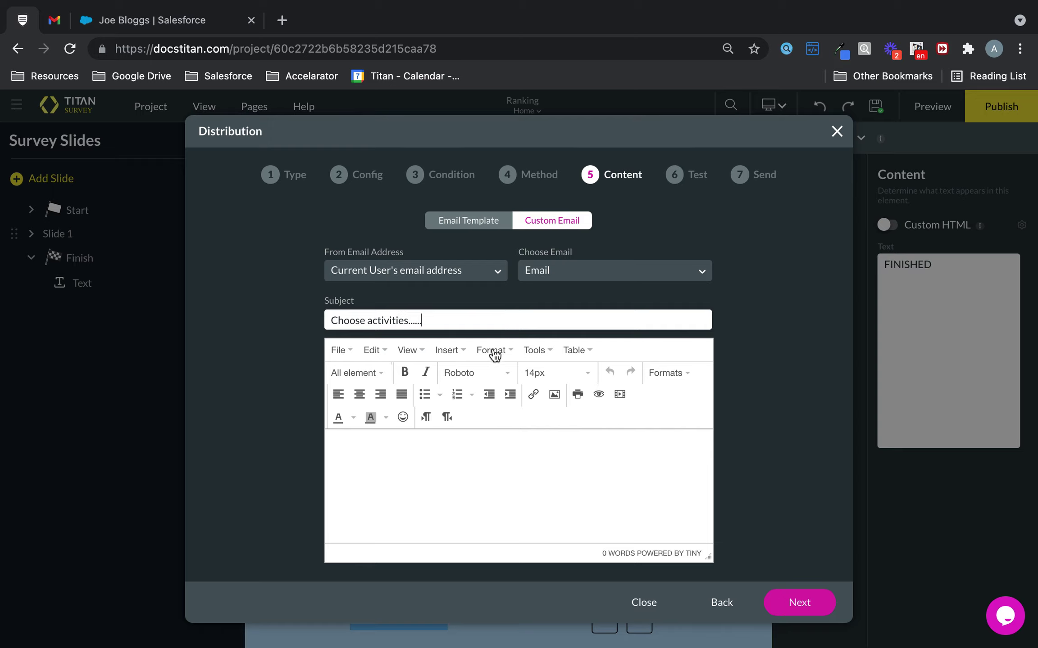
Insert the Web Survey URL merge field as the email body.
click(364, 372)
click(391, 331)
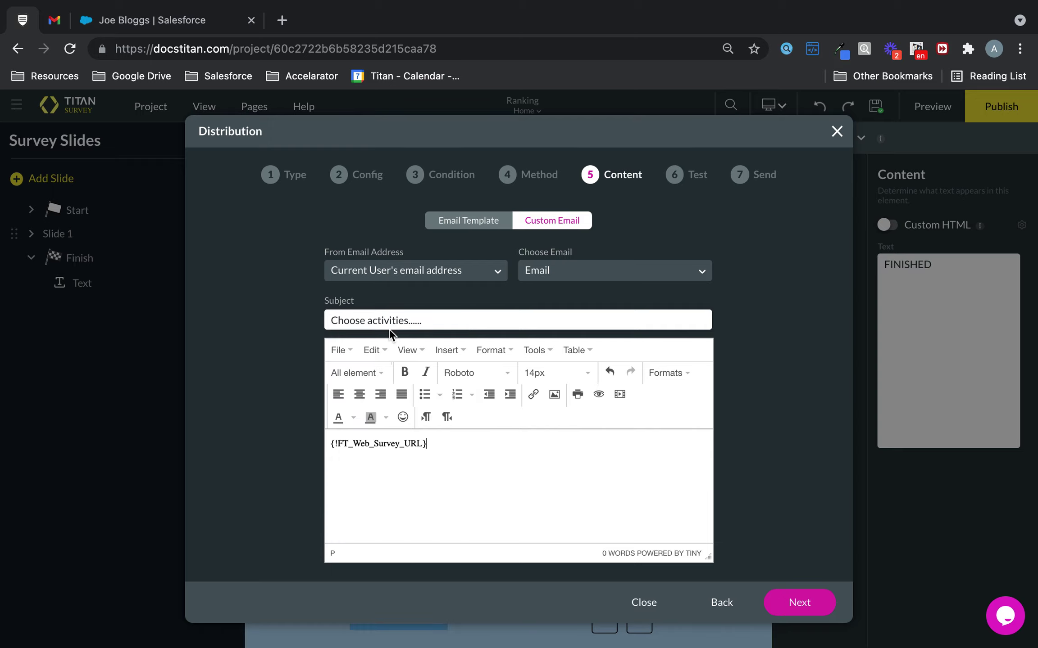
click(811, 608)
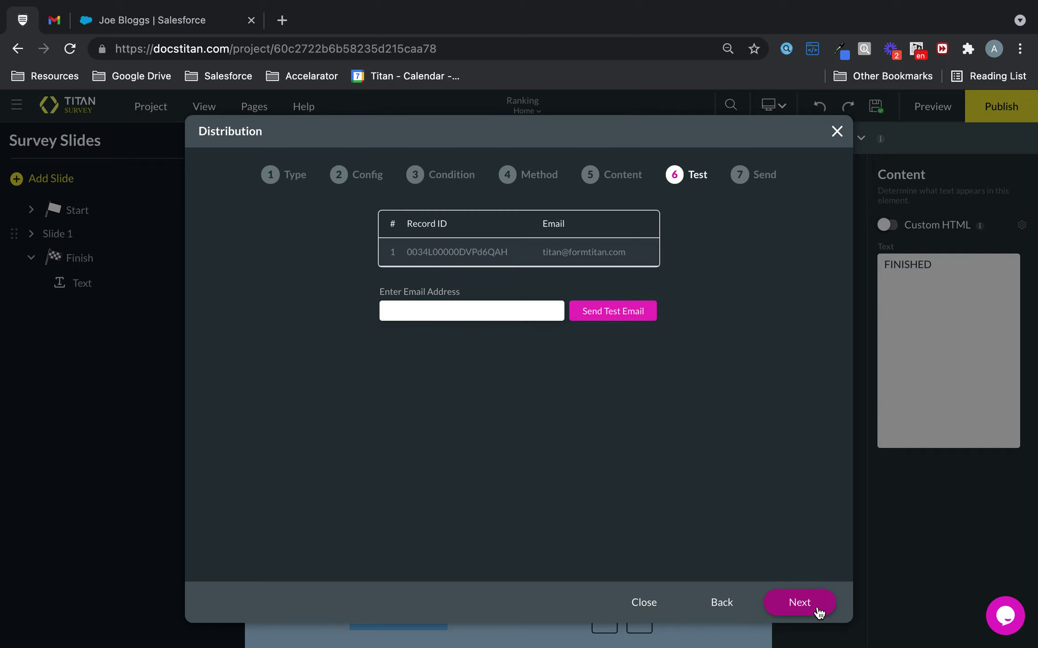
Send the survey email immediately using the Send Now option.
click(819, 609)
text(Test)
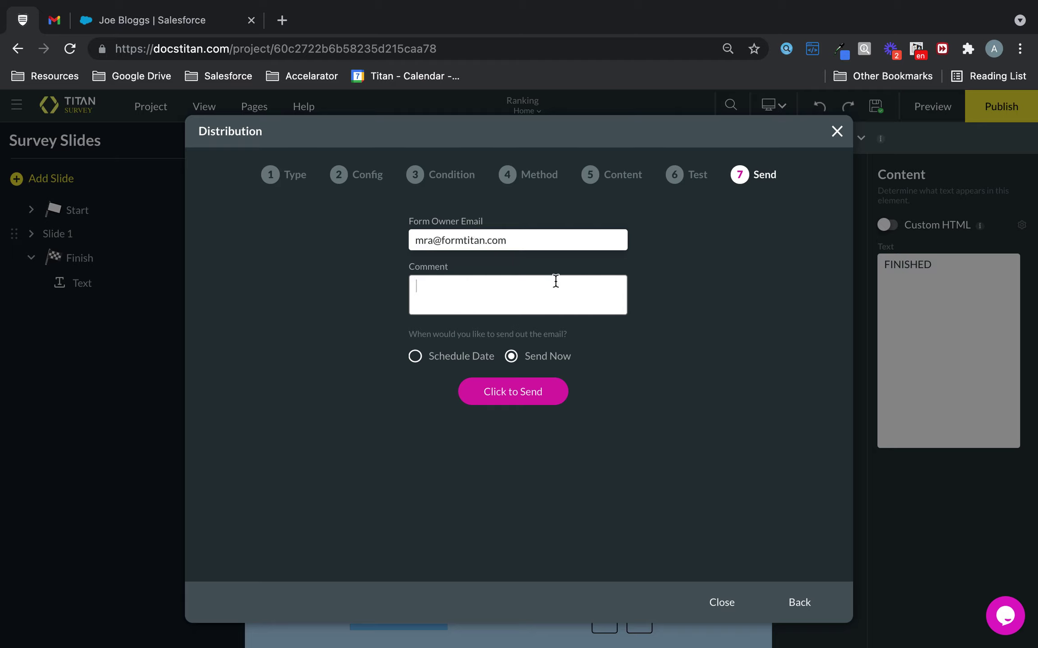
click(505, 394)
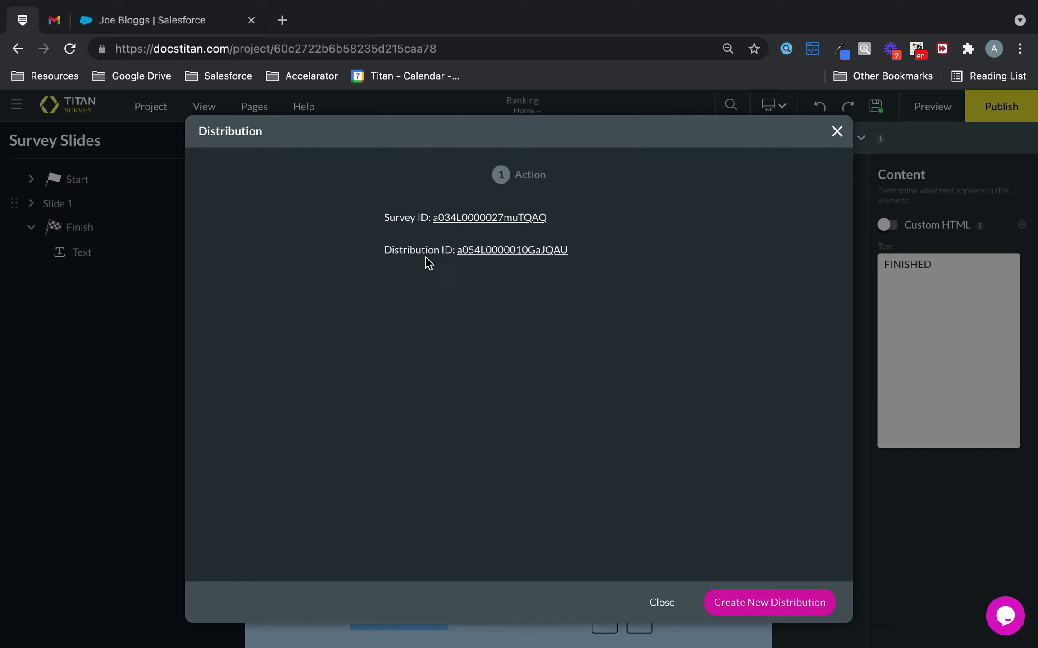
Refresh Gmail and open the 'Choose activities' email's survey link.
click(54, 22)
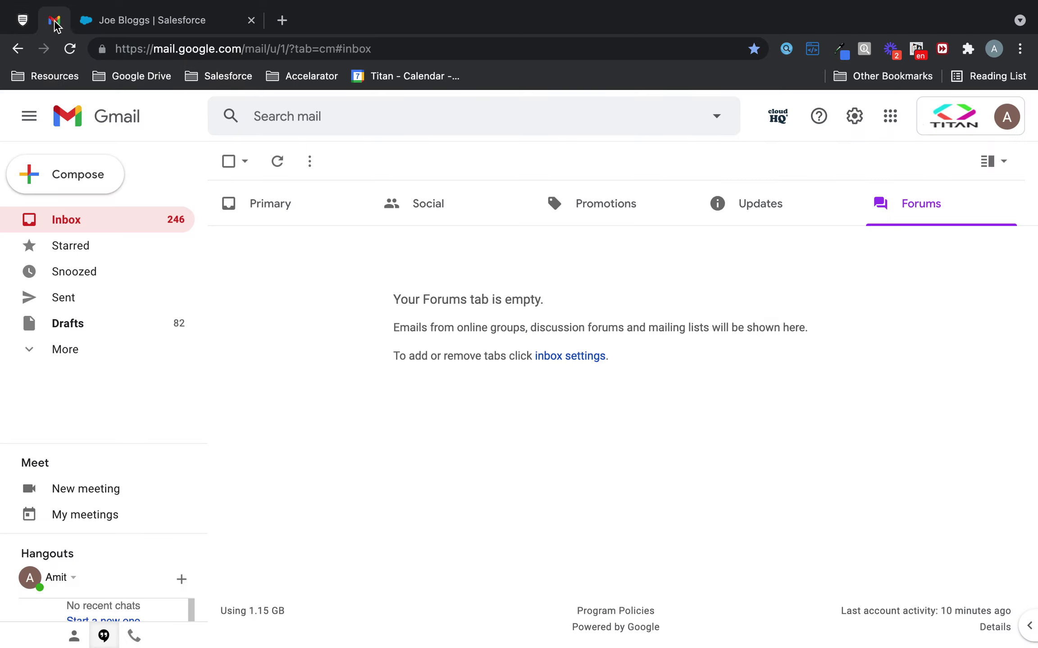
click(276, 161)
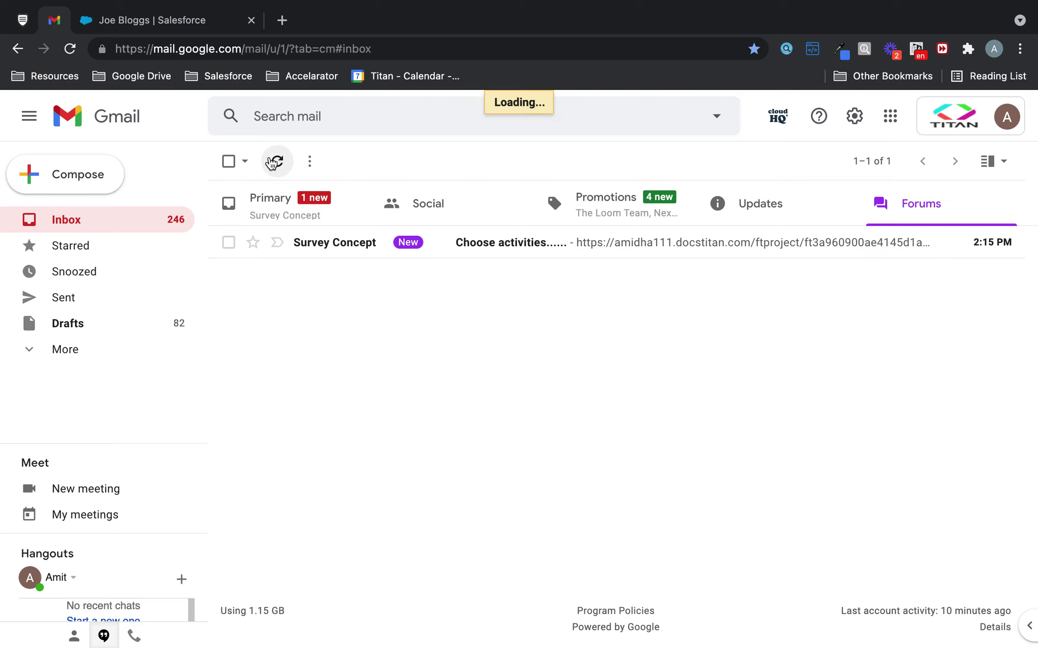
click(526, 245)
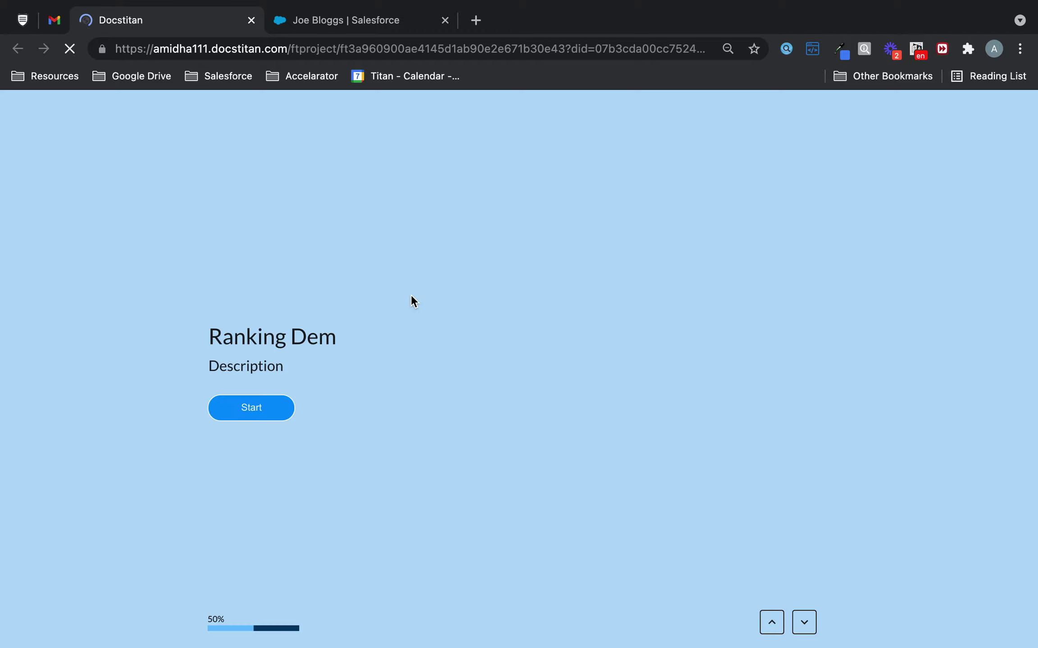
Submit the Ranking Demo survey ranked Snorkeling, Fishing, Reading, then return to Salesforce.
click(265, 406)
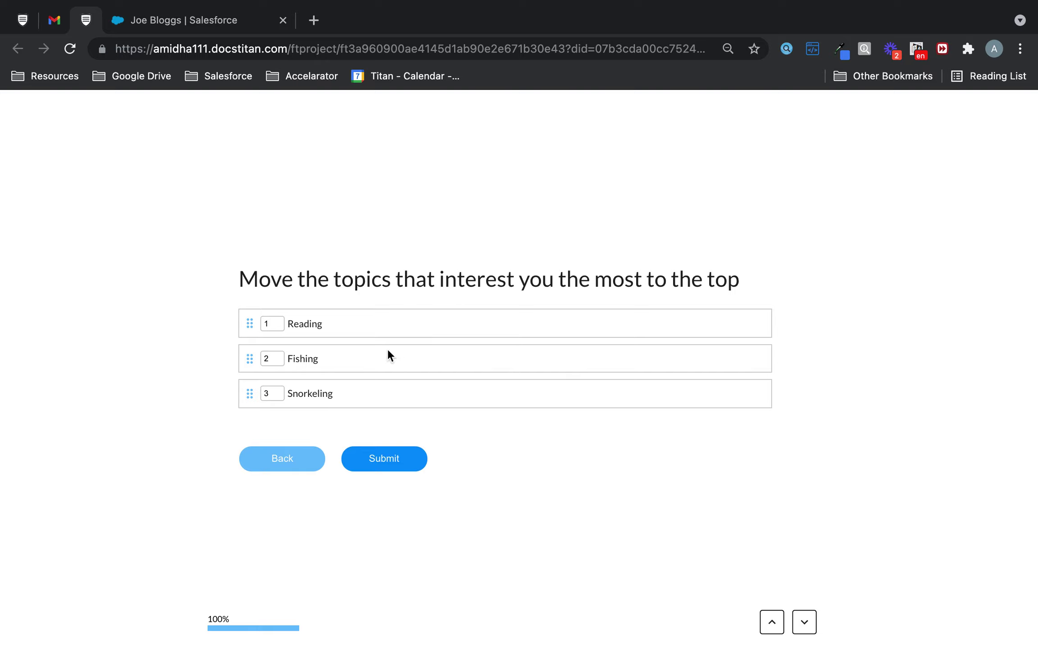
drag(250, 394, 254, 324)
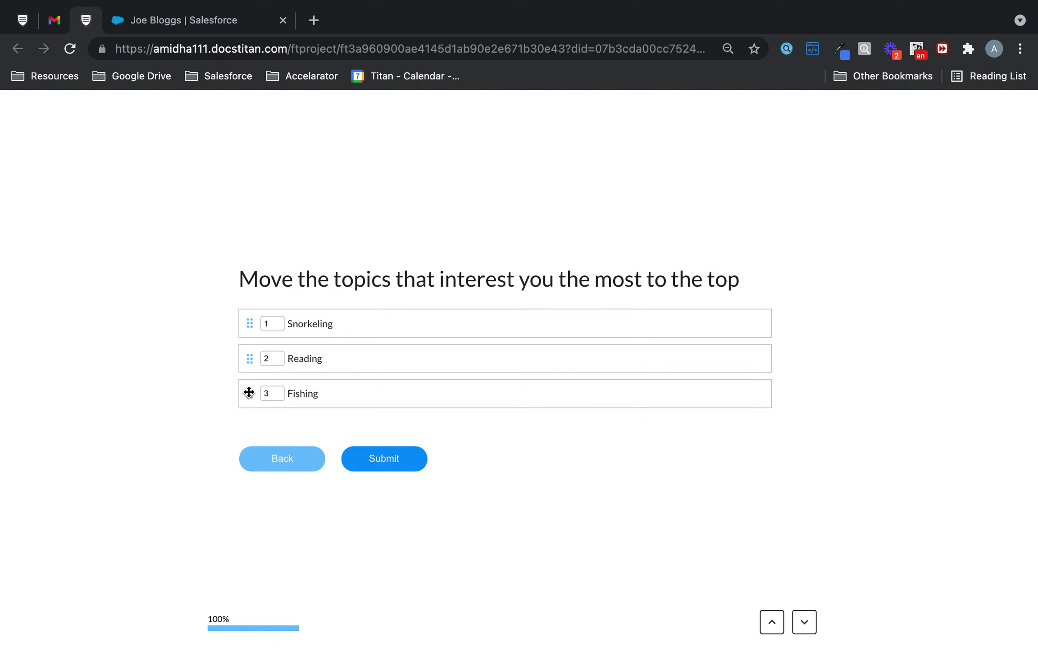
drag(249, 395, 249, 359)
click(401, 454)
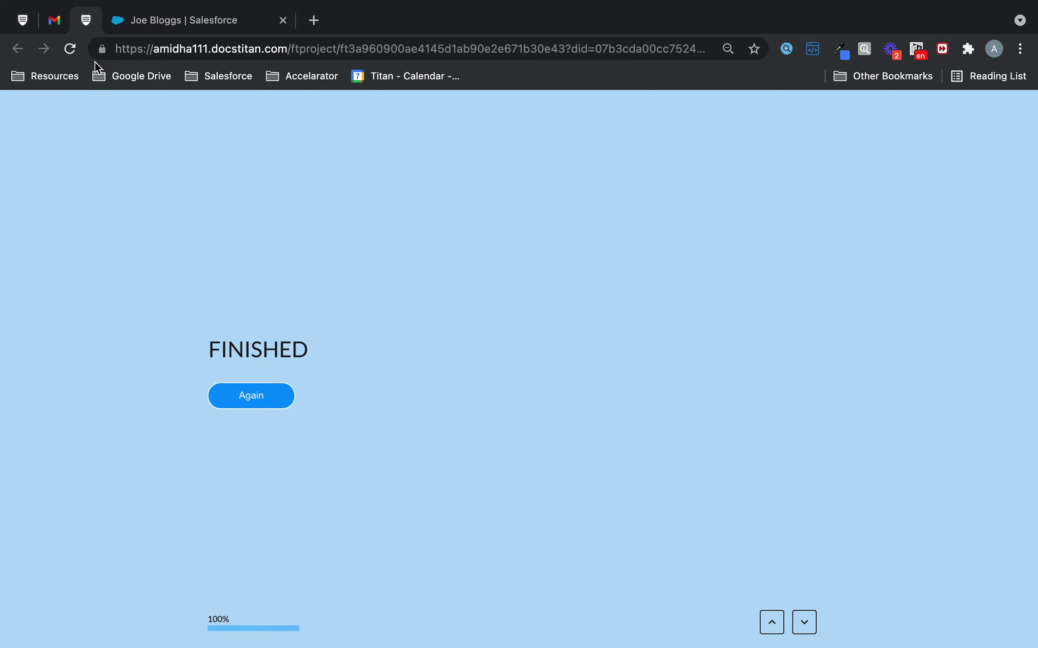
click(192, 24)
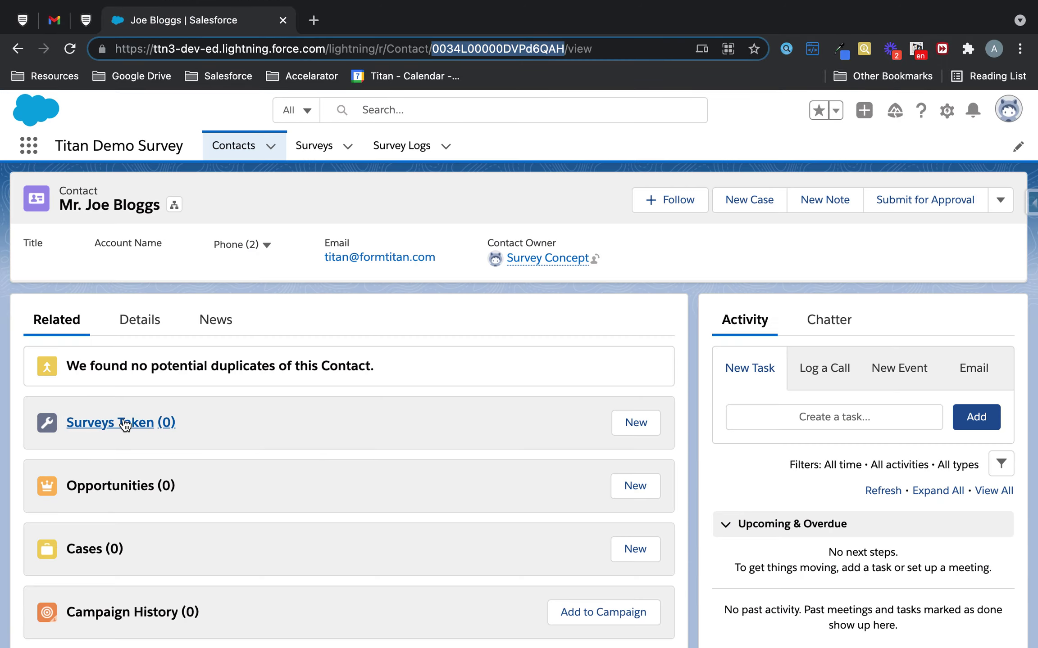
Open response Response-0000229 from survey taker record 0005968 under Surveys Taken.
click(125, 424)
click(106, 292)
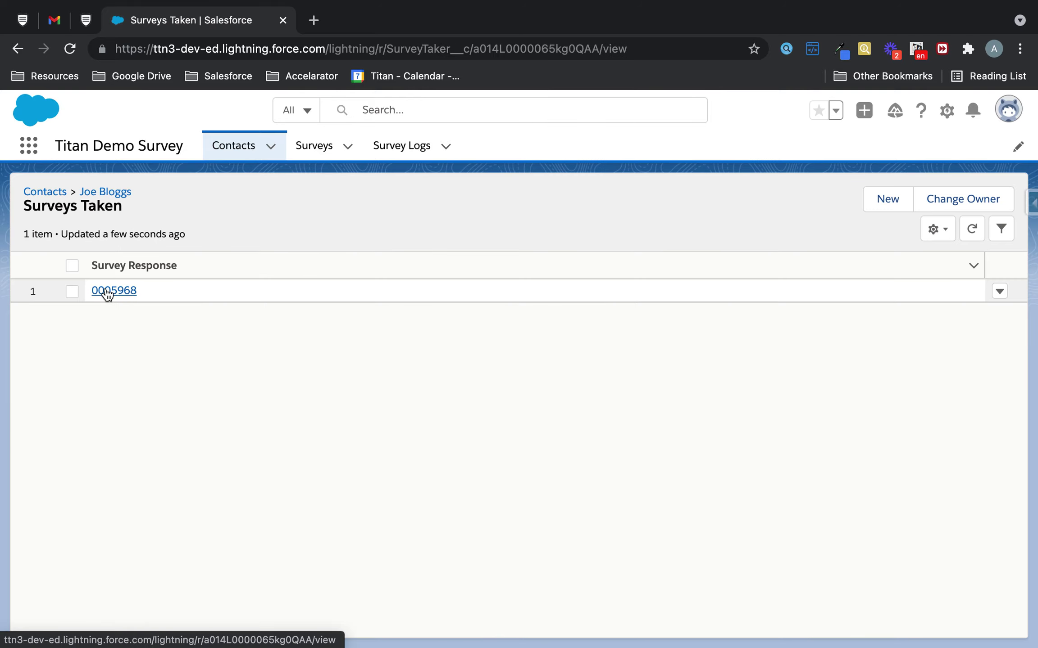
click(73, 266)
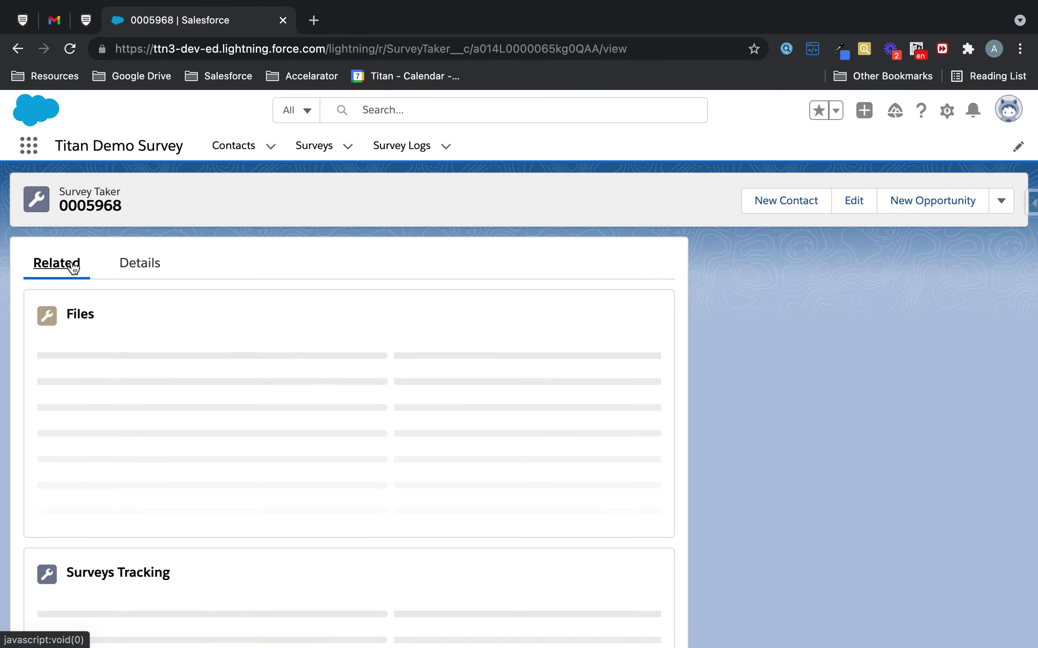
scroll(196, 451, down, 1)
scroll(196, 452, down, 2)
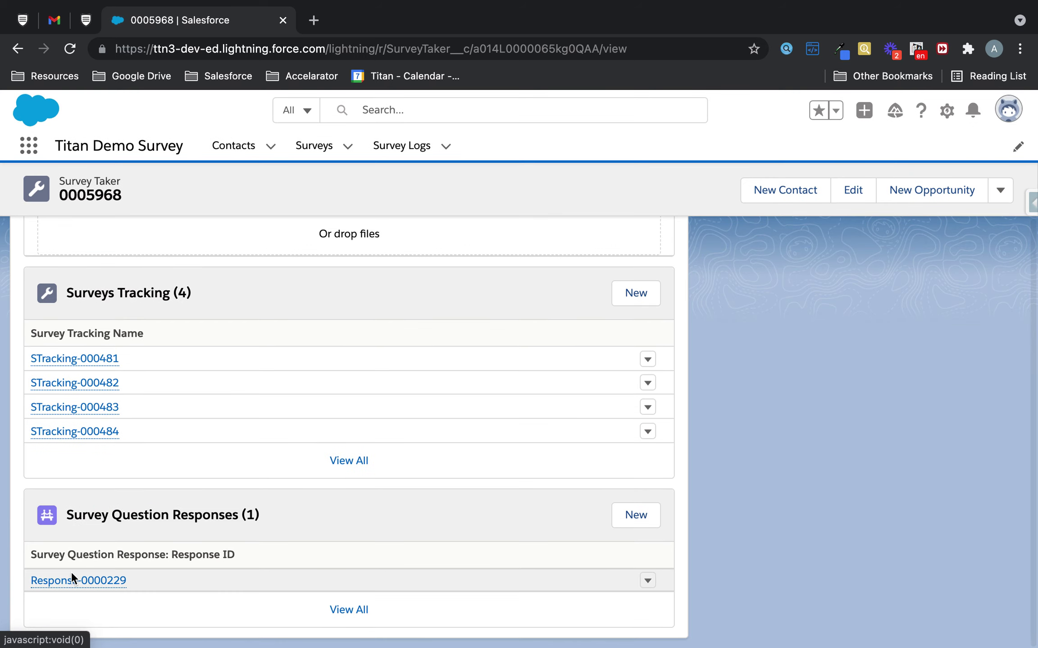
click(71, 575)
scroll(144, 471, down, 3)
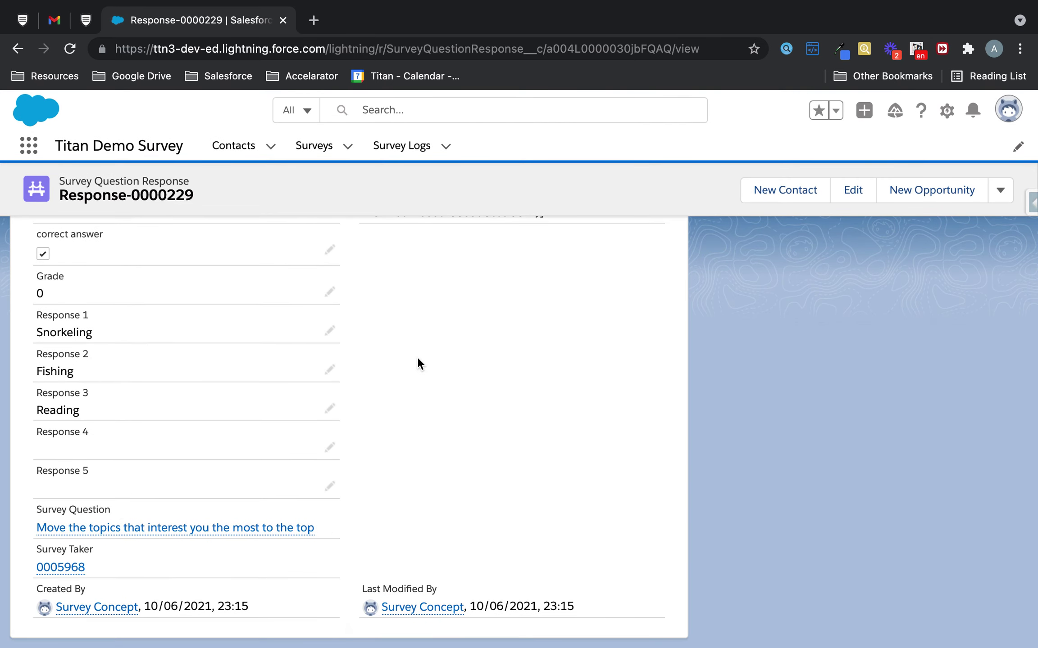
scroll(417, 363, up, 3)
scroll(243, 401, down, 2)
Highlight the stored Snorkeling answer in Response 1 and the Response JSON.
double_click(65, 423)
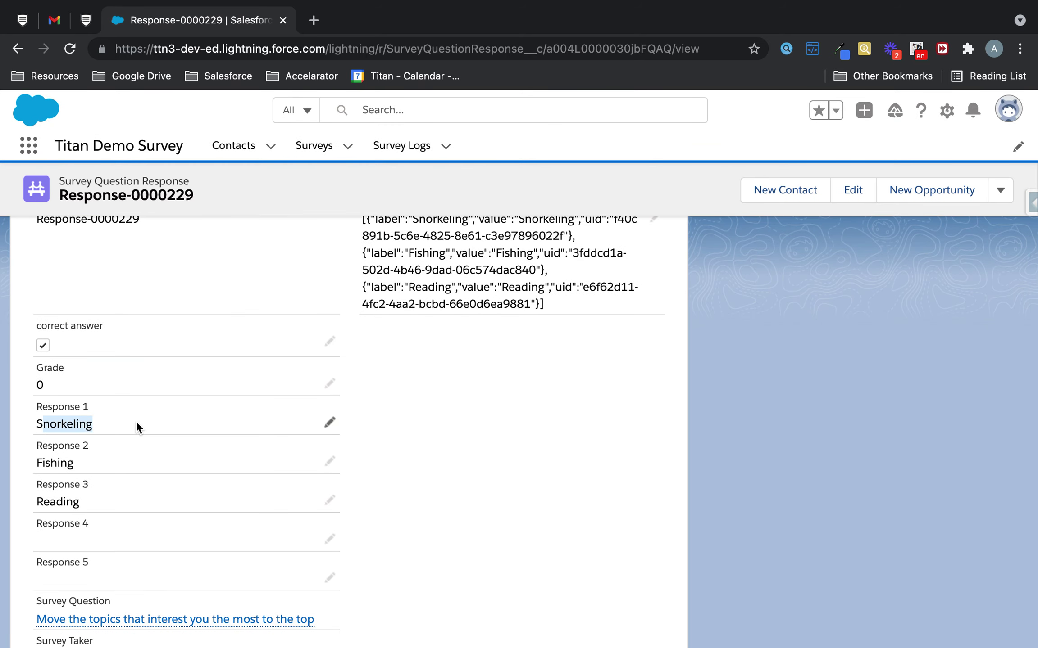
click(45, 463)
drag(45, 463, 77, 465)
drag(44, 502, 92, 502)
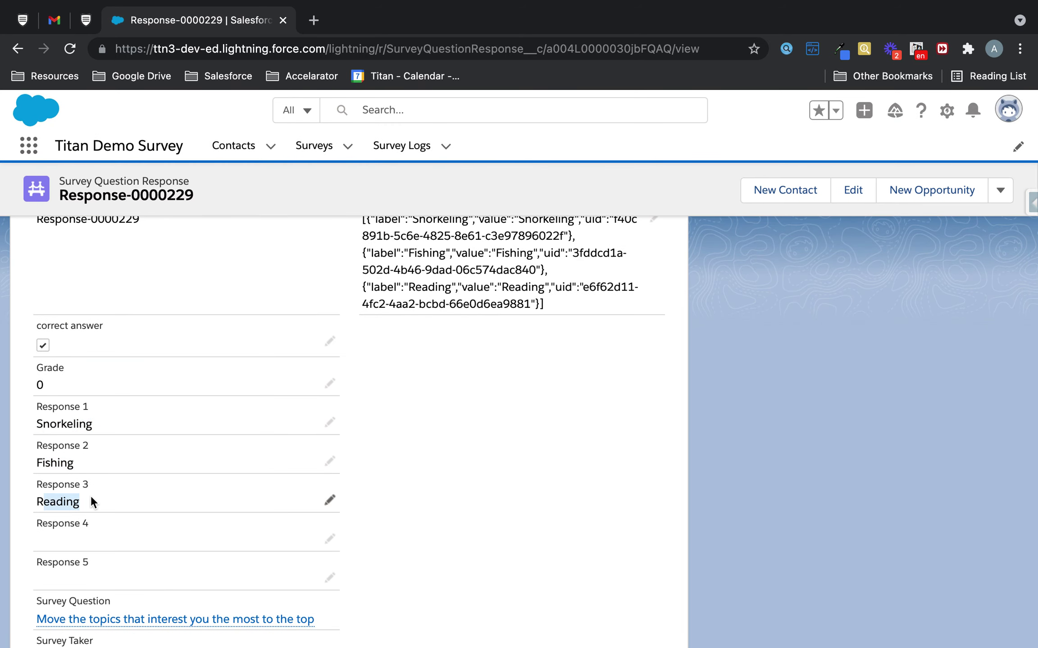
scroll(524, 361, up, 2)
mouse_move(363, 318)
mouse_down()
mouse_move(475, 317)
mouse_move(603, 389)
mouse_up()
click(541, 495)
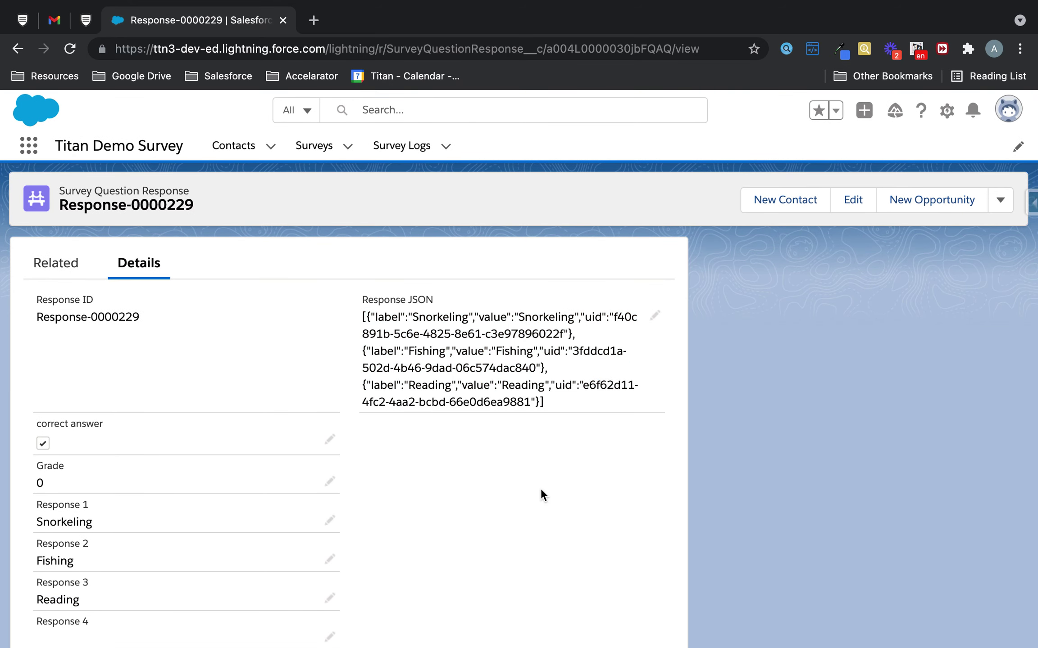